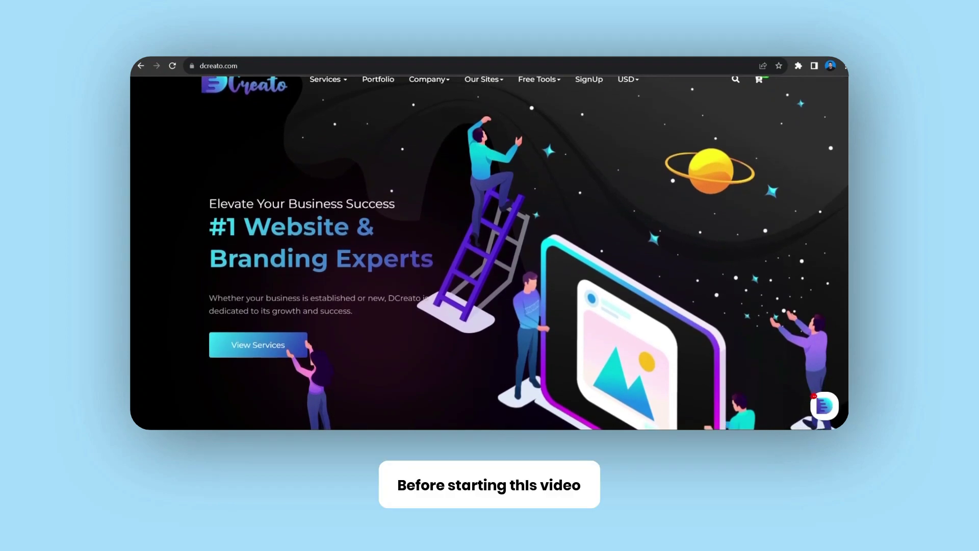
# Scroll the dcreato.com homepage past the hero banner to the 'We are making Business Grow.' services
pyautogui.scroll(-1, 490, 255)
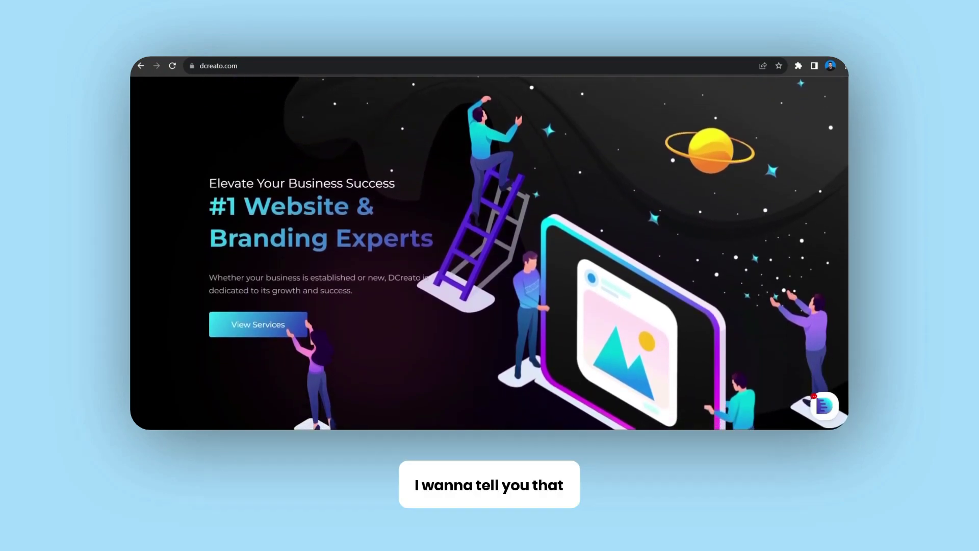
pyautogui.scroll(-1, 489, 255)
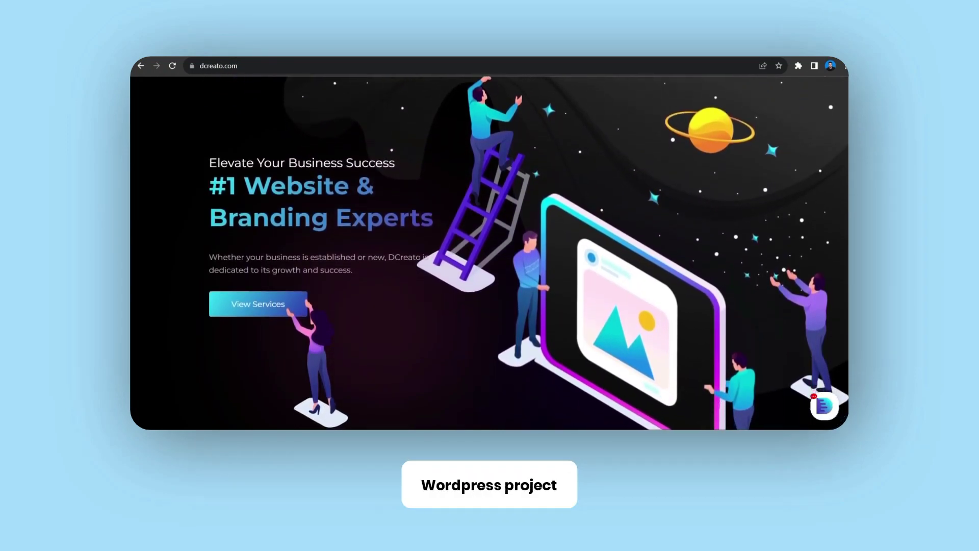
pyautogui.scroll(-1, 490, 255)
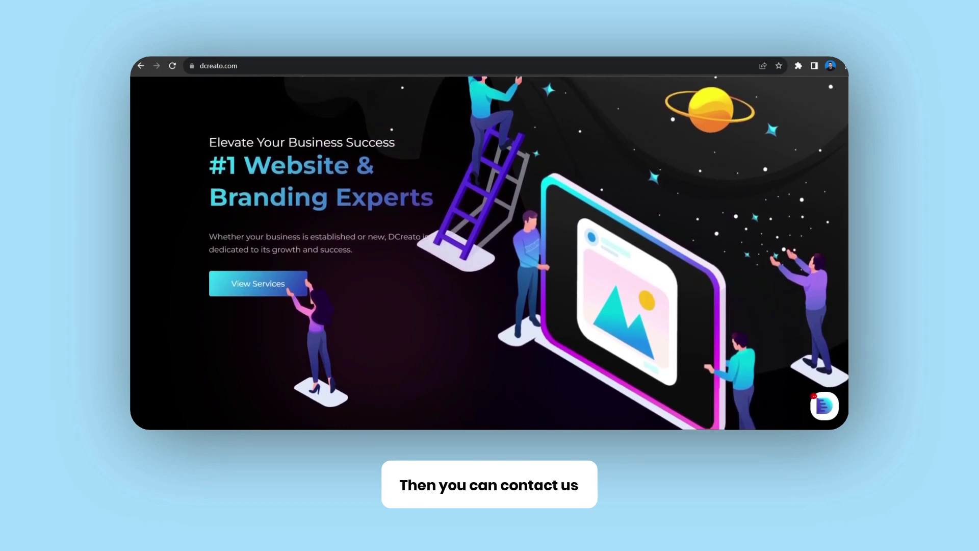
pyautogui.scroll(-1, 490, 255)
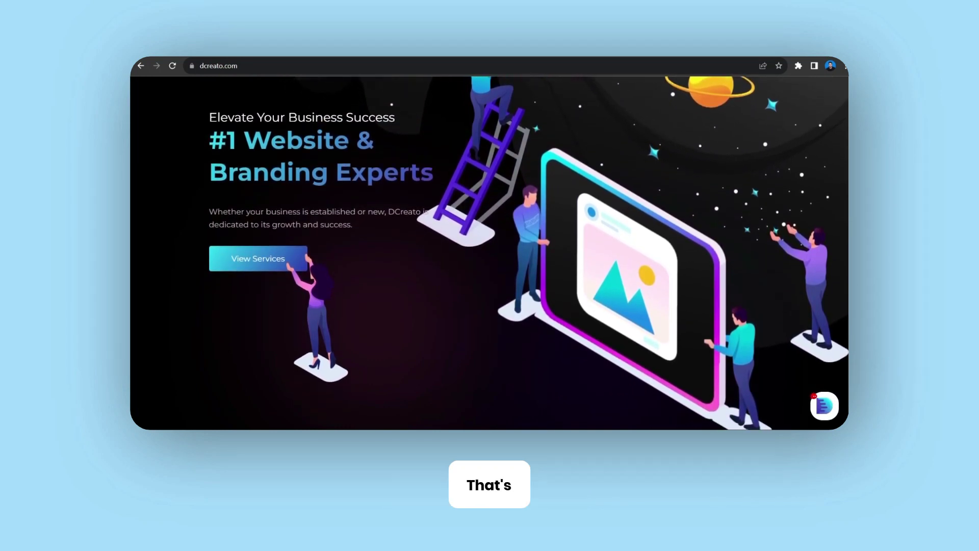
pyautogui.scroll(-2, 489, 255)
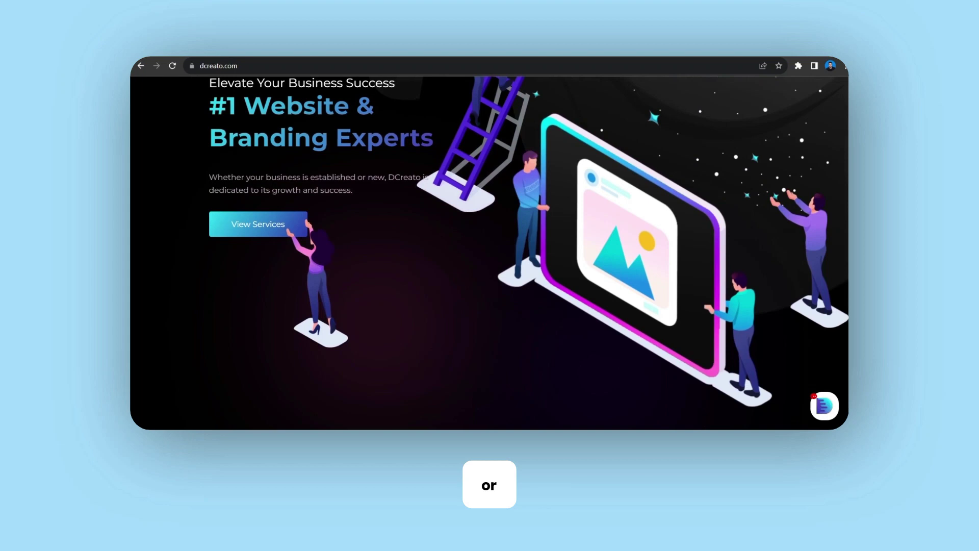
pyautogui.scroll(-2, 490, 255)
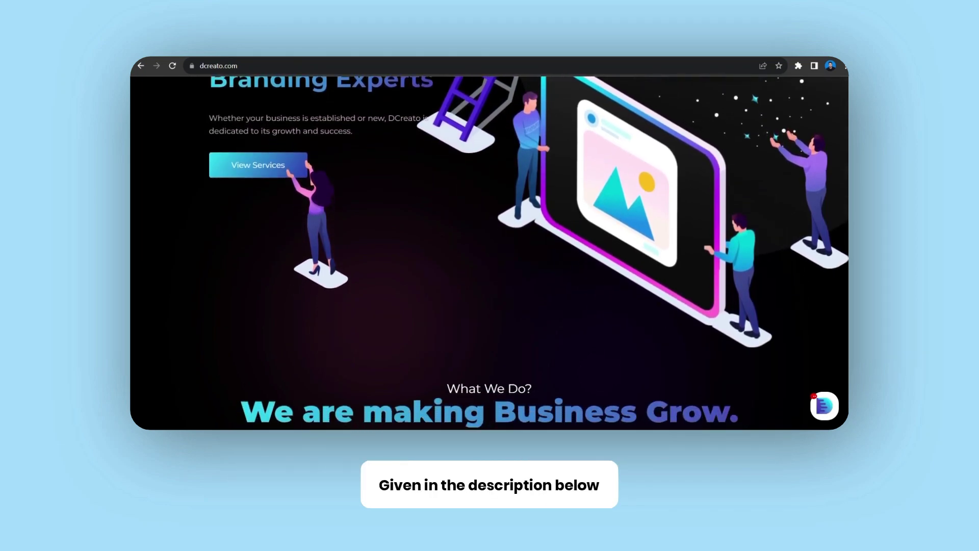
pyautogui.scroll(-2, 490, 255)
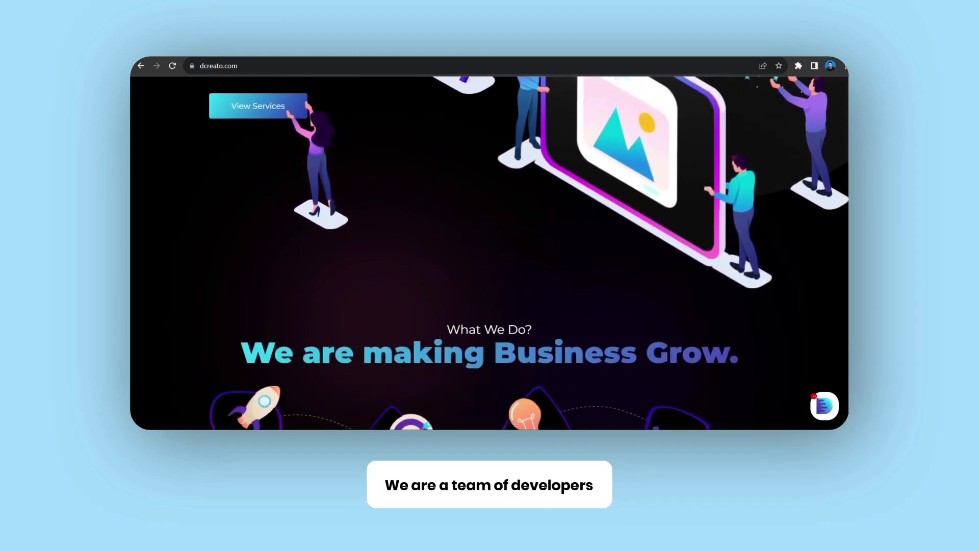
pyautogui.scroll(-2, 490, 255)
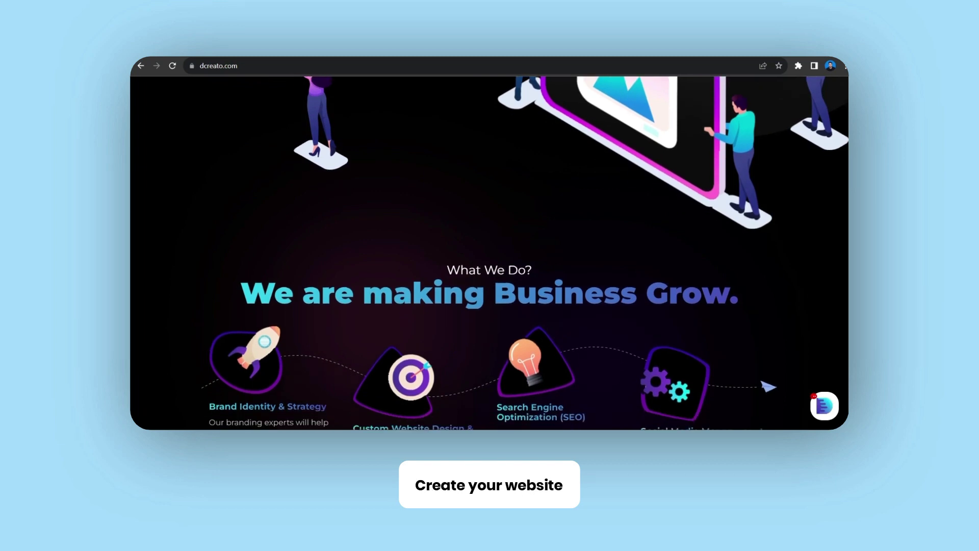
pyautogui.scroll(-2, 490, 255)
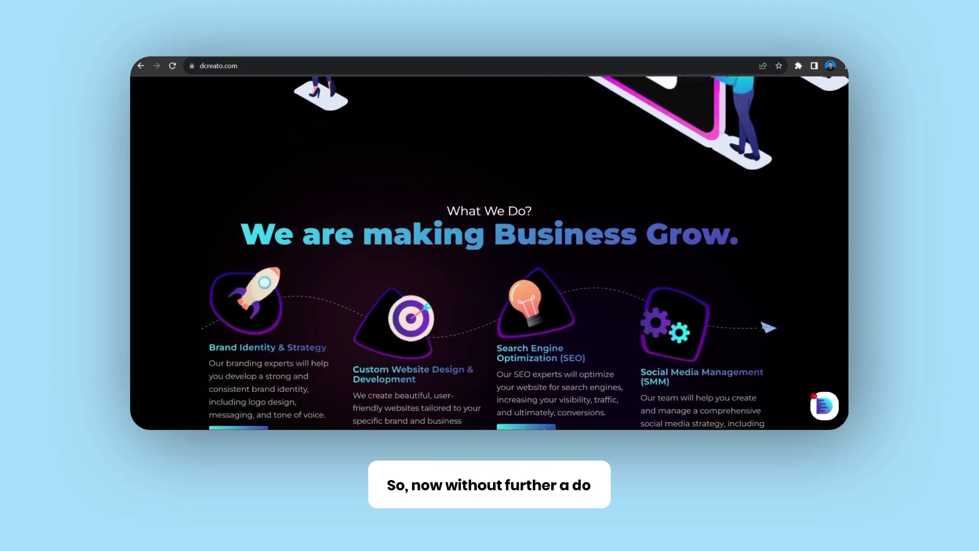
pyautogui.scroll(-2, 490, 255)
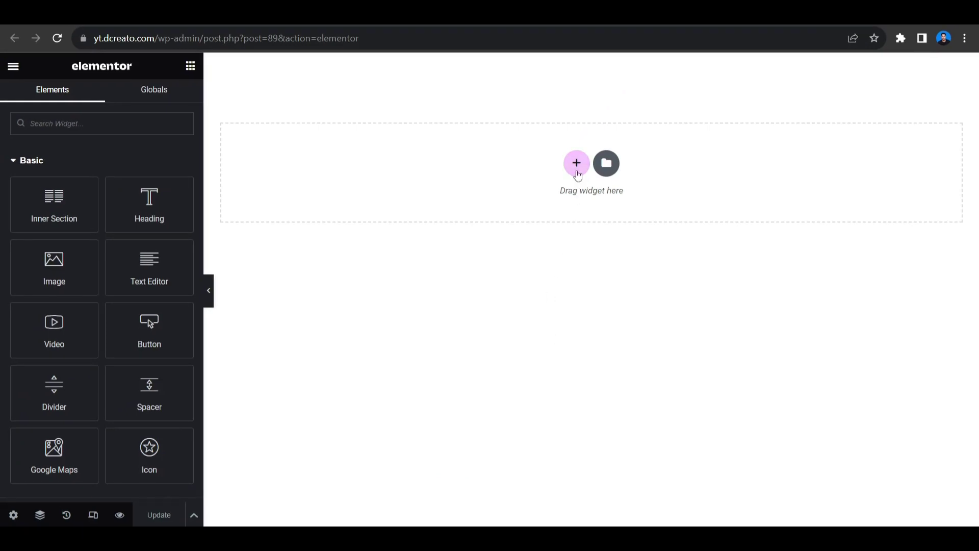
# Add a one-column section and drop a Heading widget into it
pyautogui.click(576, 163)
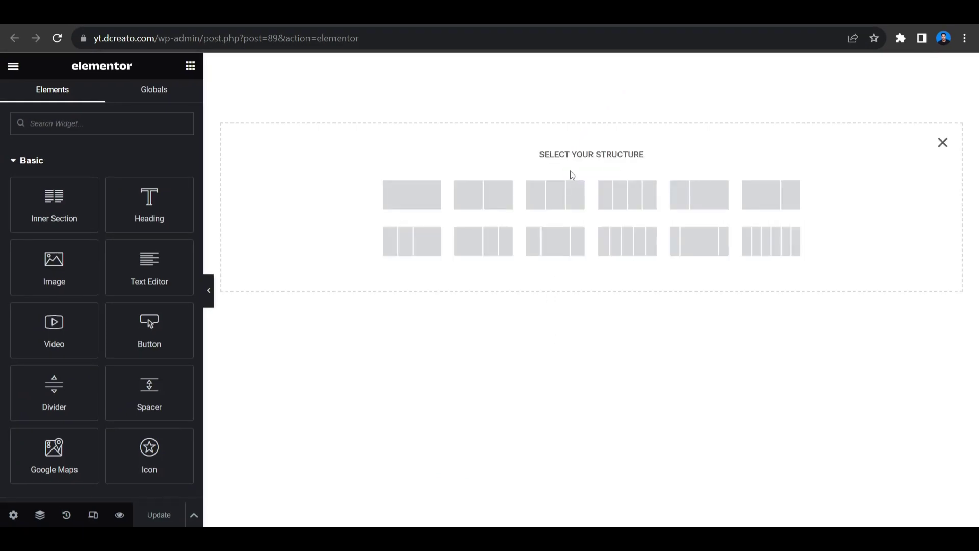
pyautogui.click(435, 200)
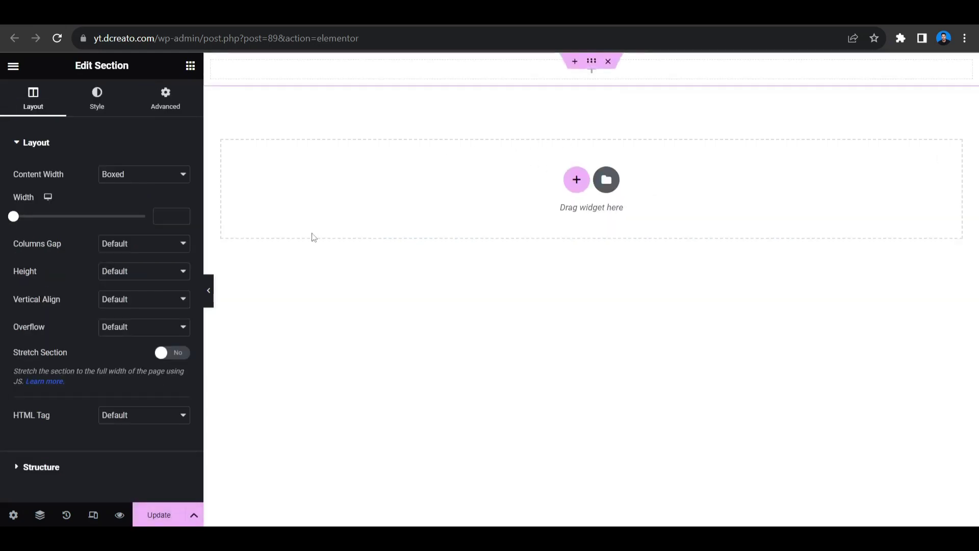
pyautogui.click(197, 70)
pyautogui.moveTo(132, 196); pyautogui.dragTo(541, 77)
# Give the section a Min Height of 100 vh
pyautogui.click(592, 66)
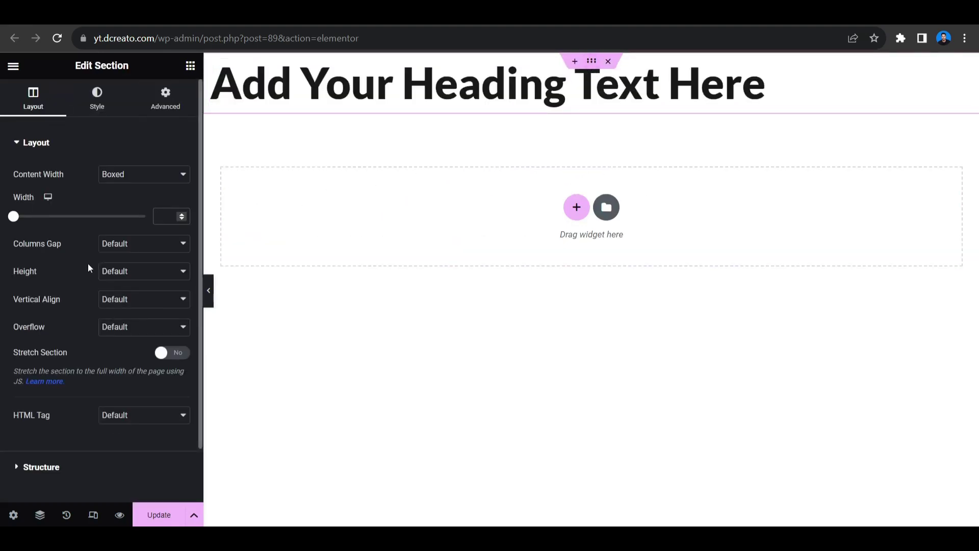
pyautogui.click(123, 271)
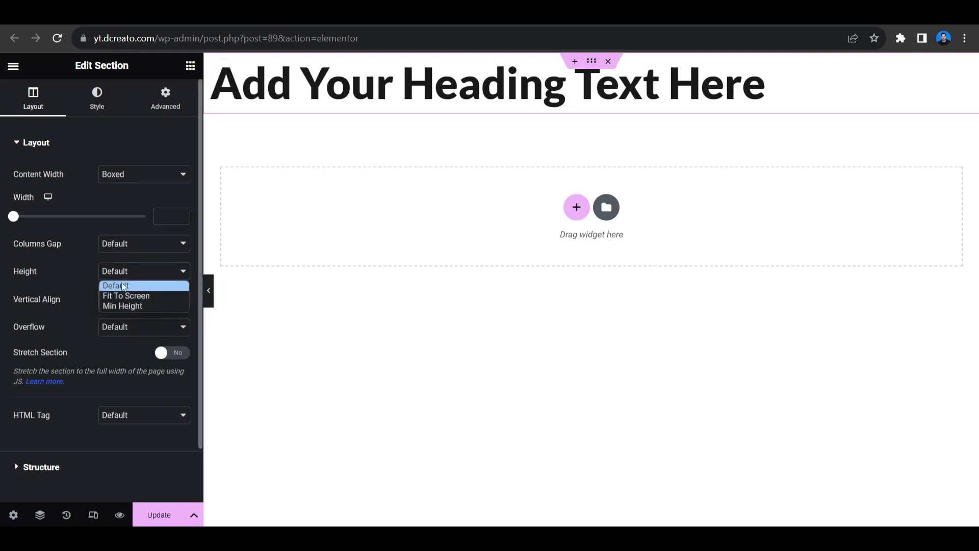
pyautogui.click(123, 305)
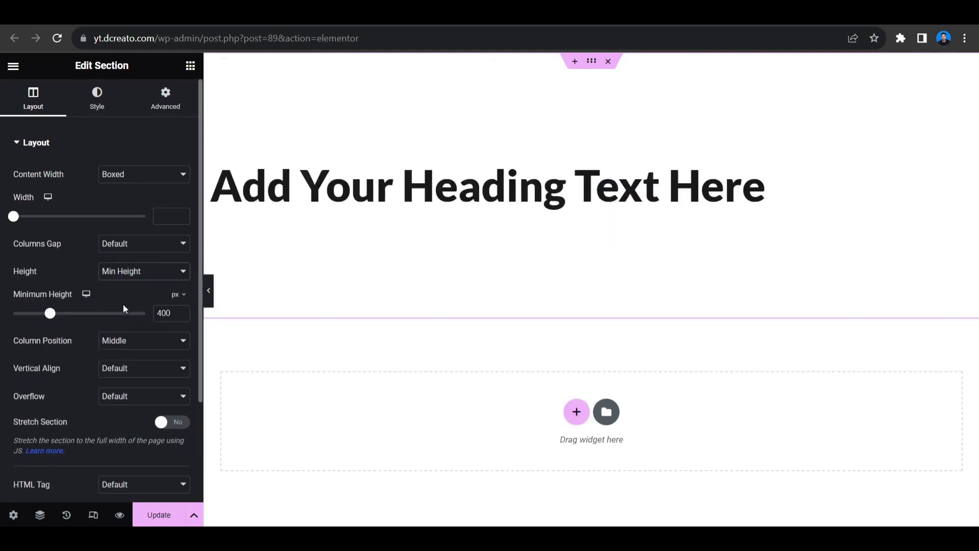
pyautogui.click(175, 296)
pyautogui.click(176, 357)
pyautogui.doubleClick(162, 313)
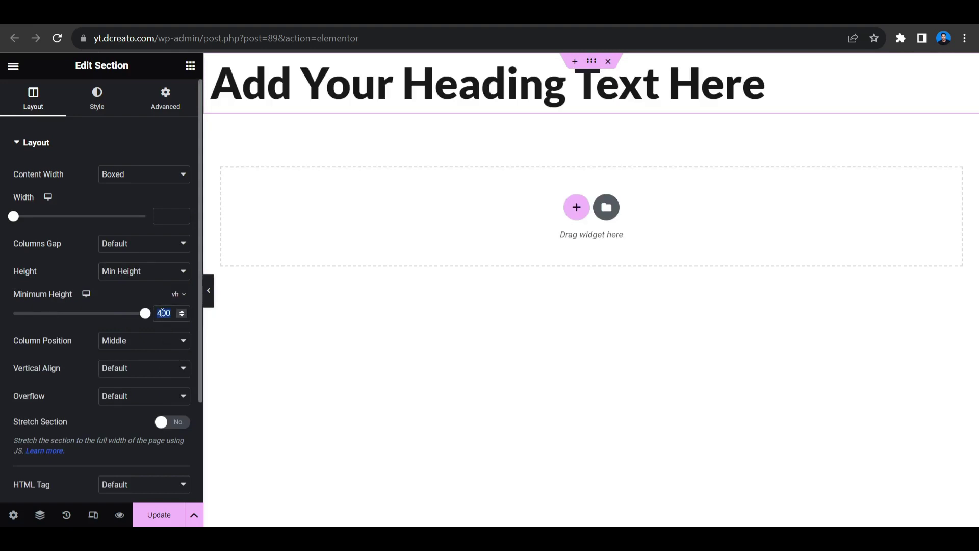
pyautogui.write('100')
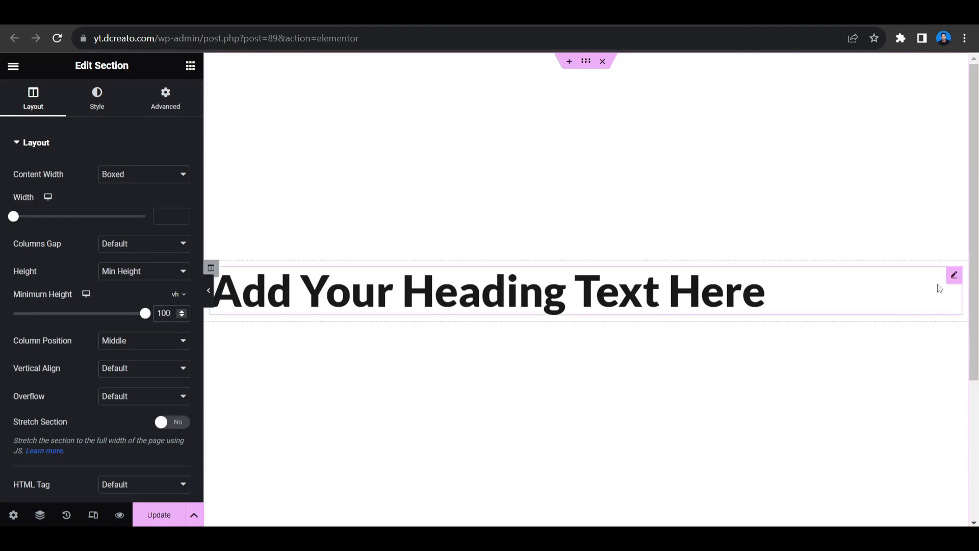
# Center the heading and replace its title with 'Image text inside'
pyautogui.click(954, 275)
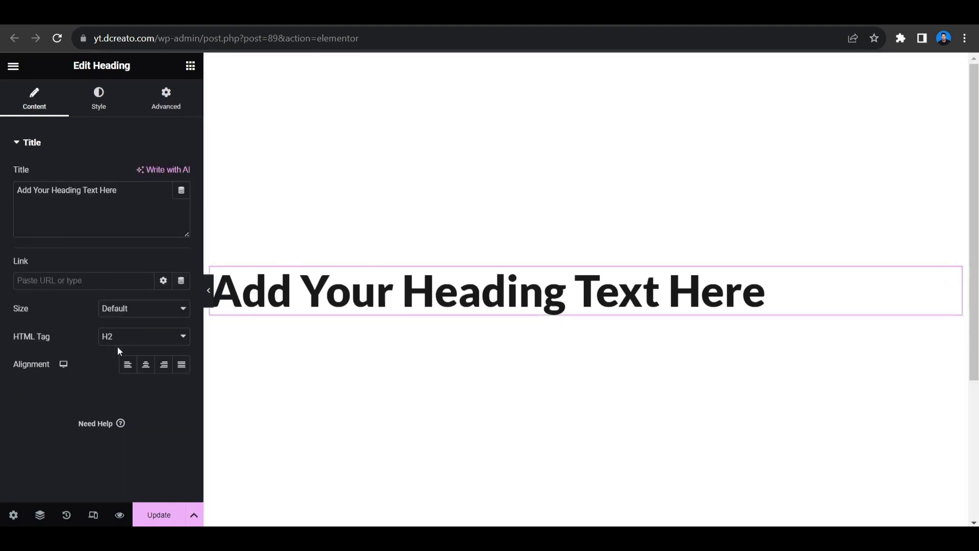
pyautogui.click(147, 365)
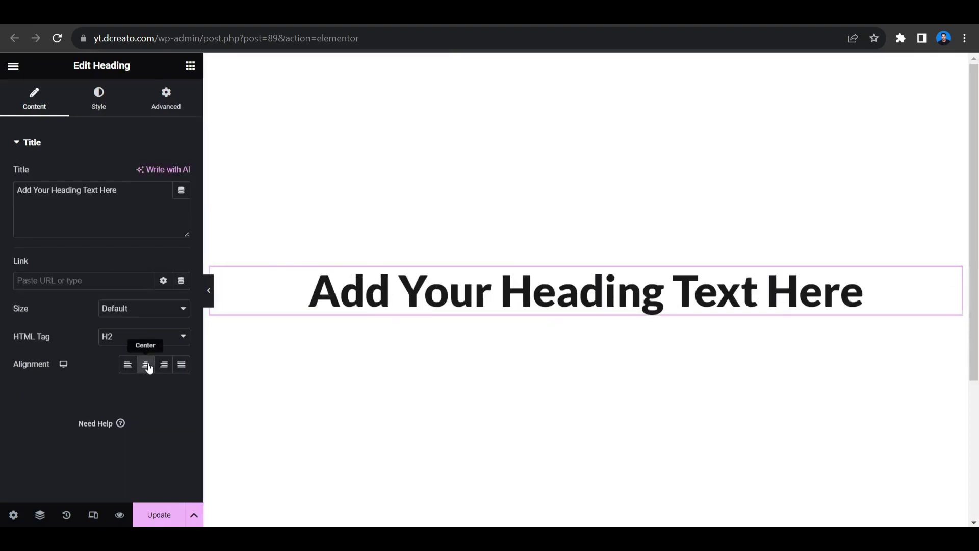
pyautogui.tripleClick(101, 216)
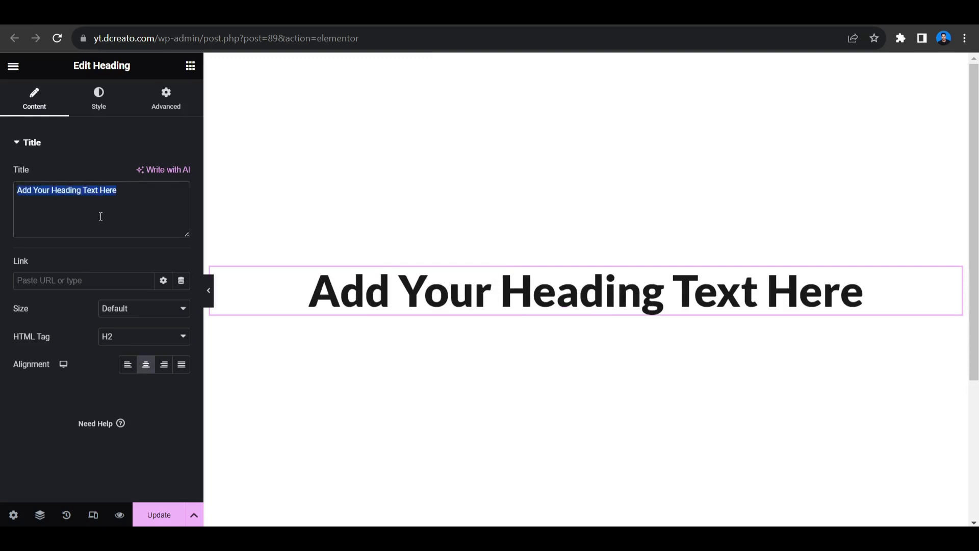
pyautogui.write('Image text')
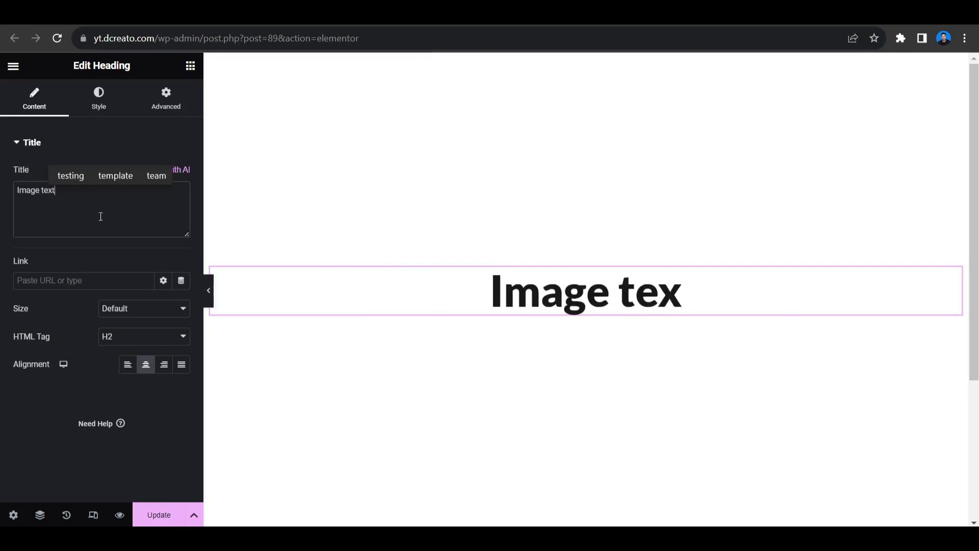
pyautogui.write(' inside')
pyautogui.click(128, 364)
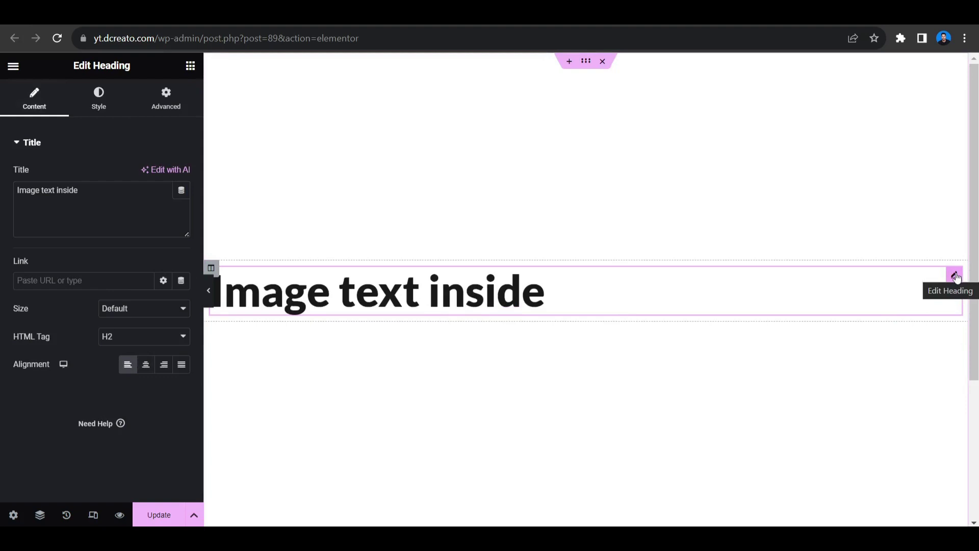
# Center the heading and set its typography font family to Poppins
pyautogui.click(146, 365)
pyautogui.click(98, 109)
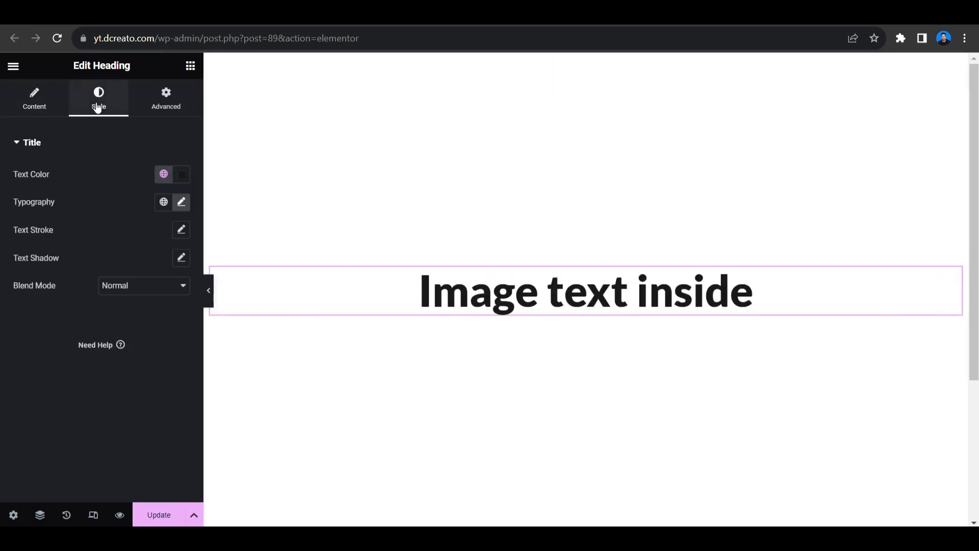
pyautogui.click(181, 203)
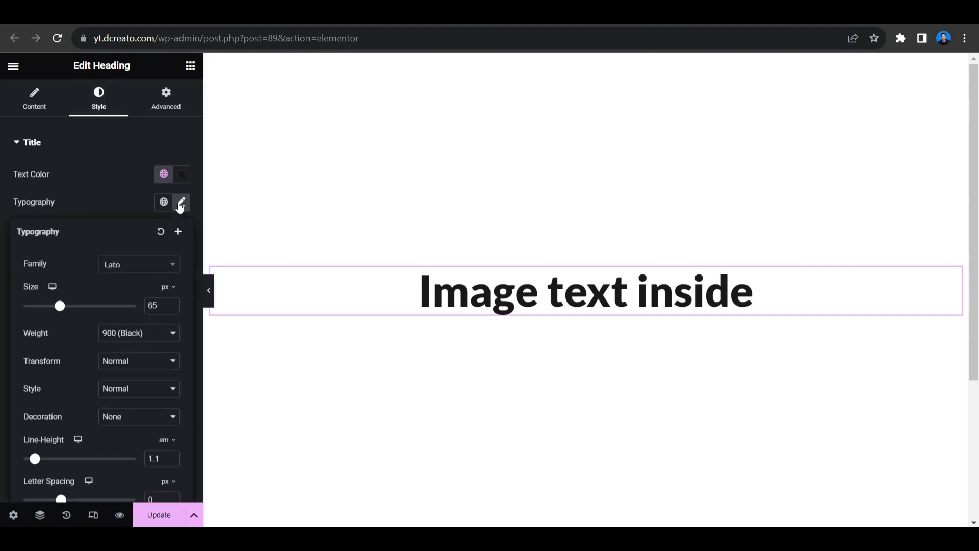
pyautogui.click(138, 268)
pyautogui.write('pop')
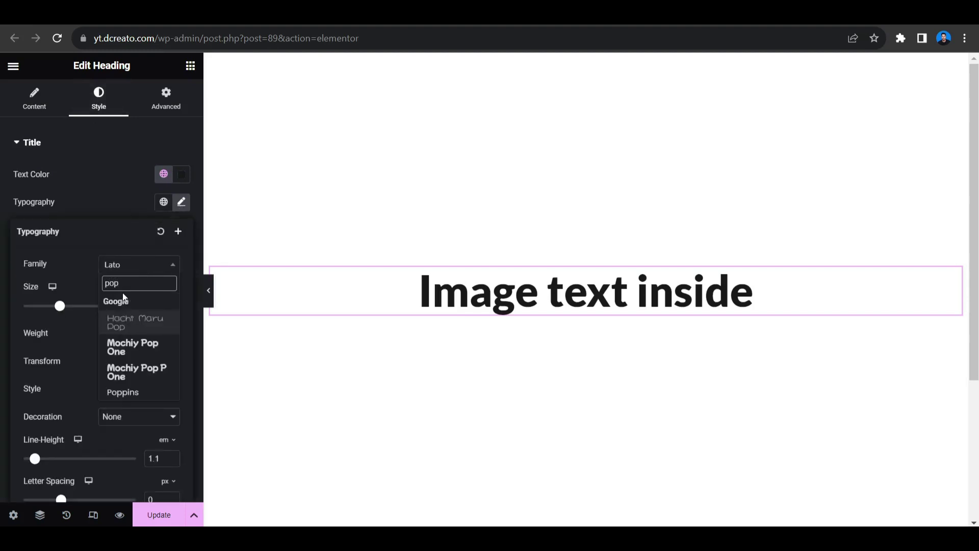
pyautogui.click(125, 393)
# Set the heading to weight 900 (Black), Uppercase transform, and 120 px size
pyautogui.click(128, 334)
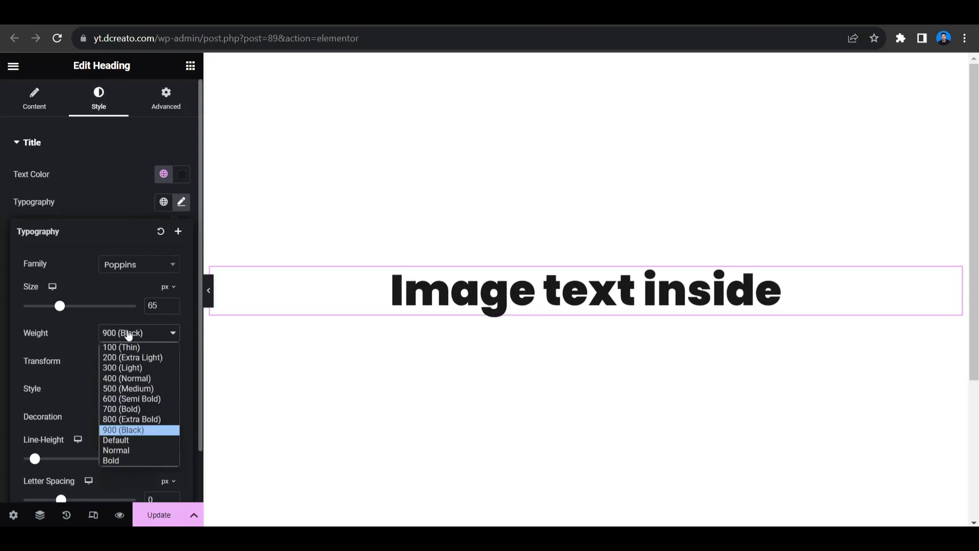
pyautogui.click(133, 429)
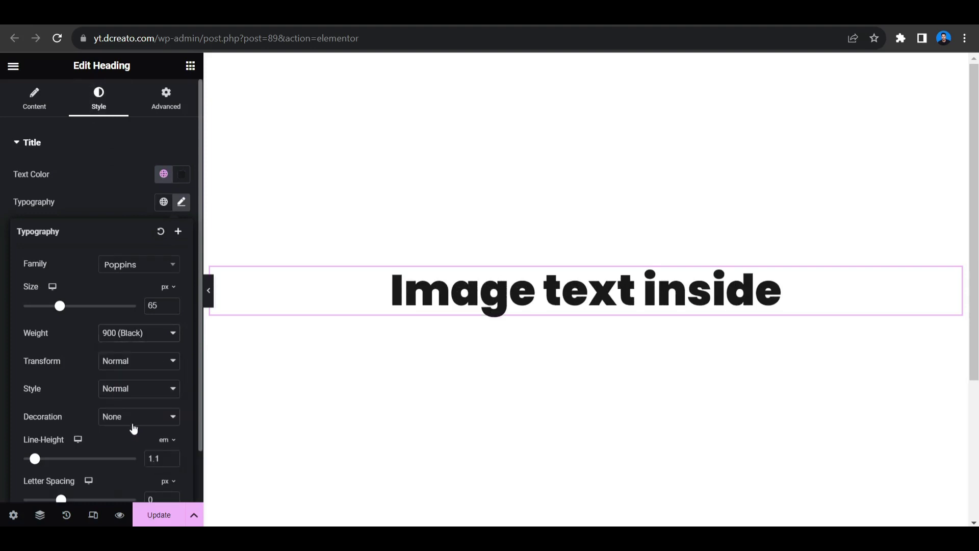
pyautogui.click(136, 362)
pyautogui.click(138, 386)
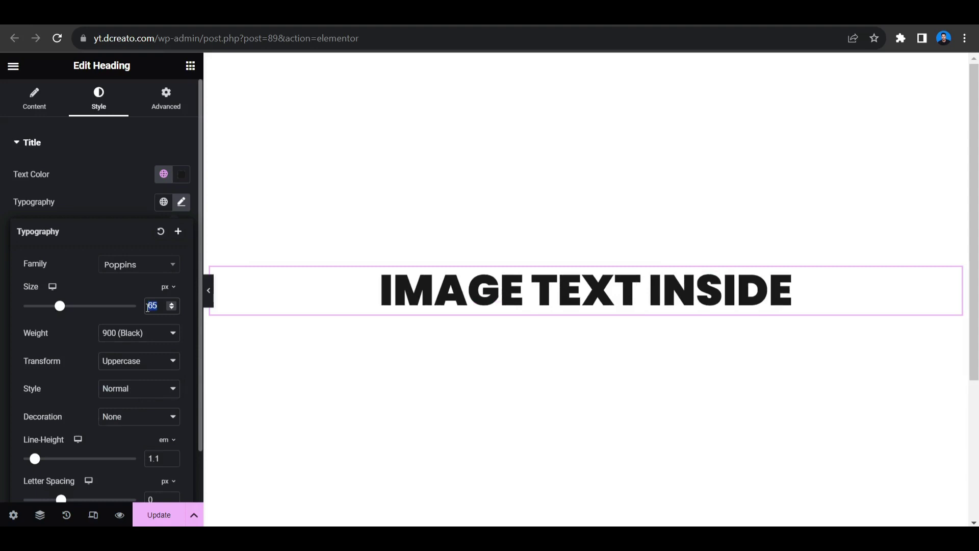
pyautogui.write('120')
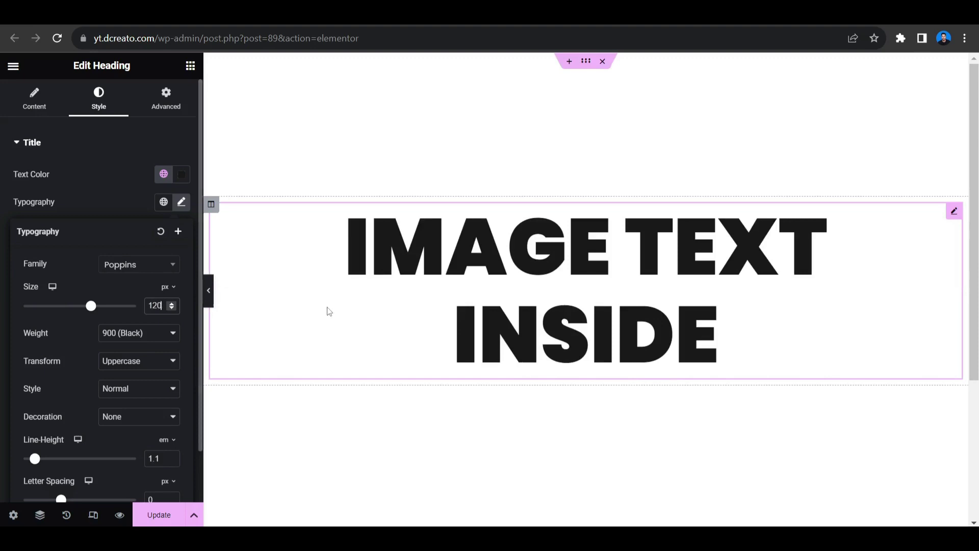
# Give the heading's column 100 px linked padding on all sides, then select the section
pyautogui.click(625, 80)
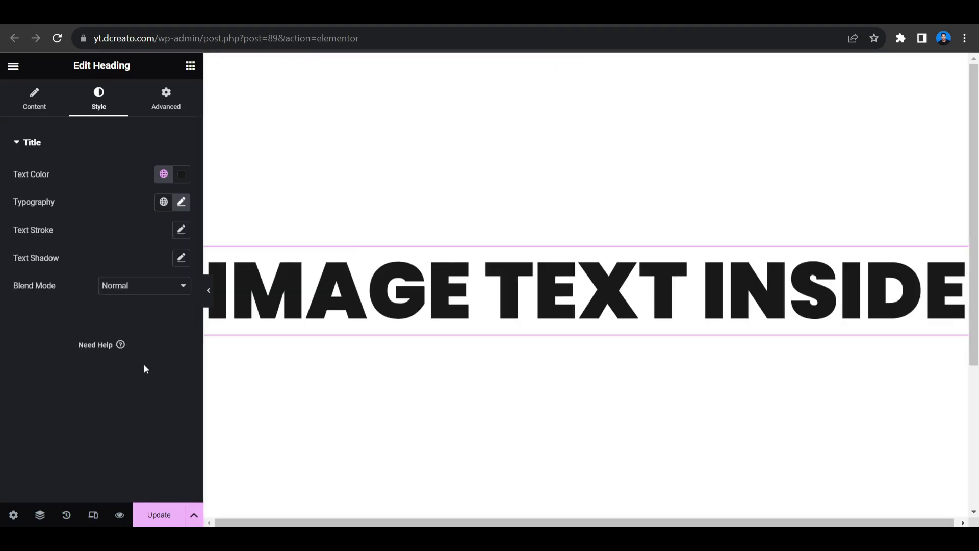
pyautogui.click(211, 255)
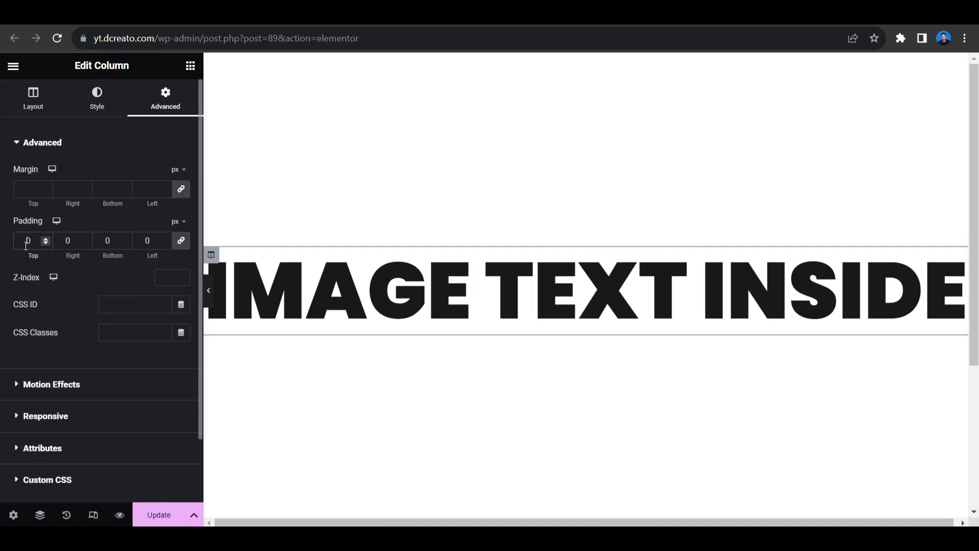
pyautogui.write('100')
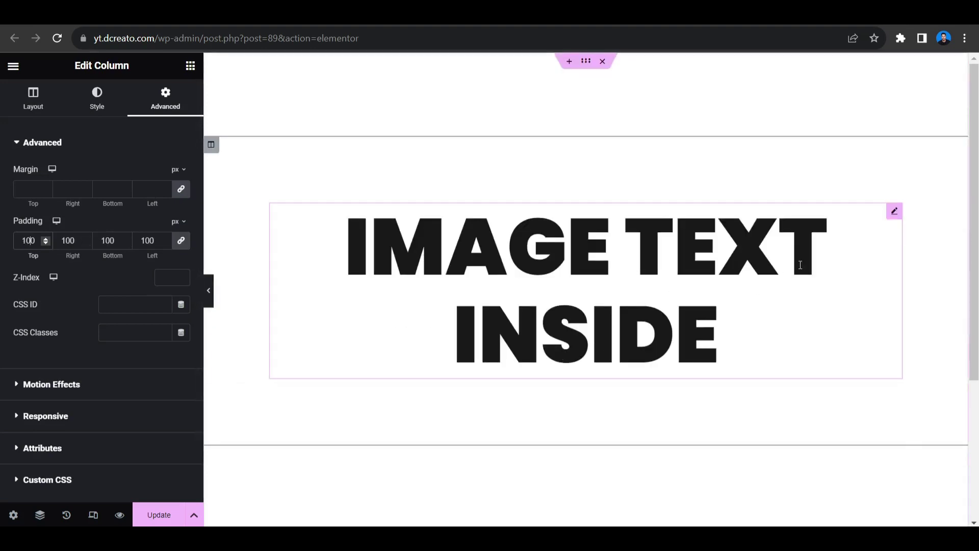
pyautogui.click(586, 62)
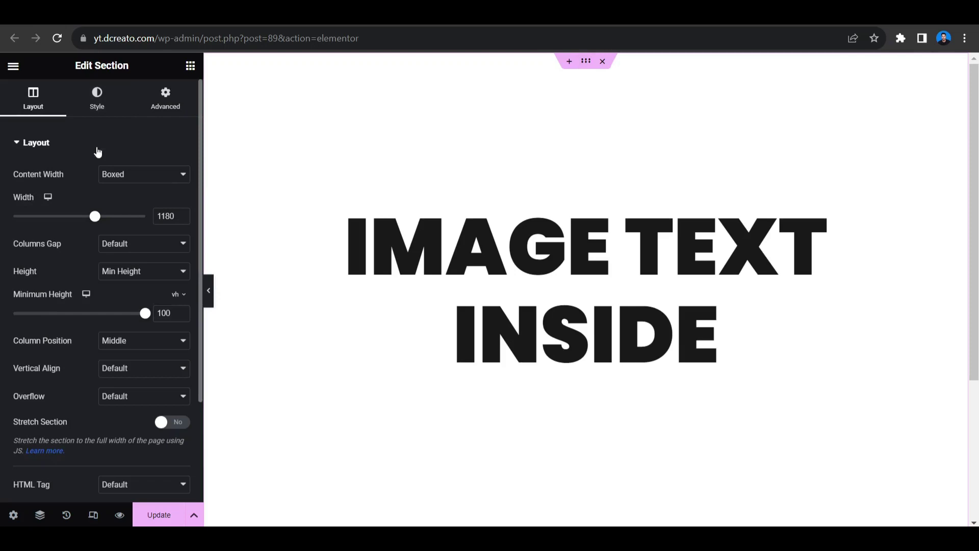
# Set a classic section background using the red image from the Media Library
pyautogui.click(98, 104)
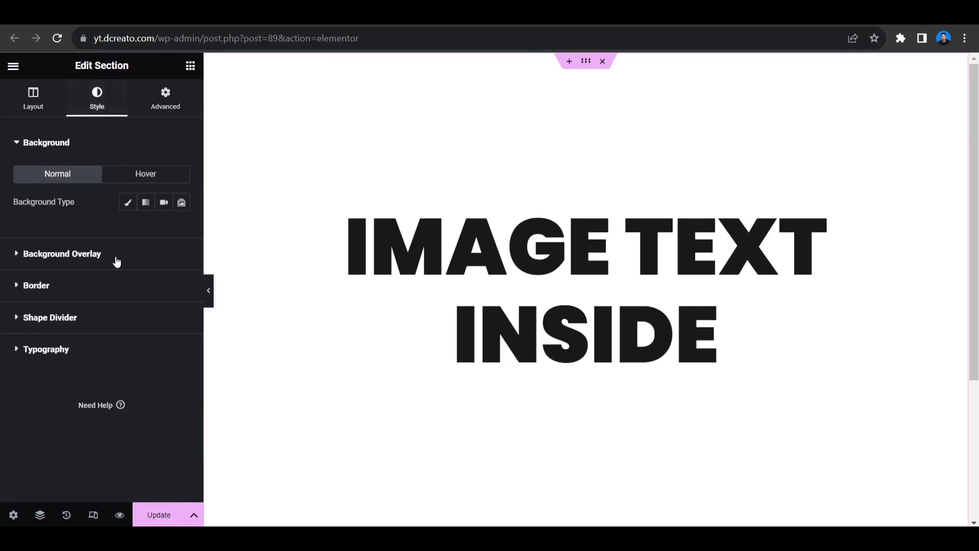
pyautogui.click(128, 202)
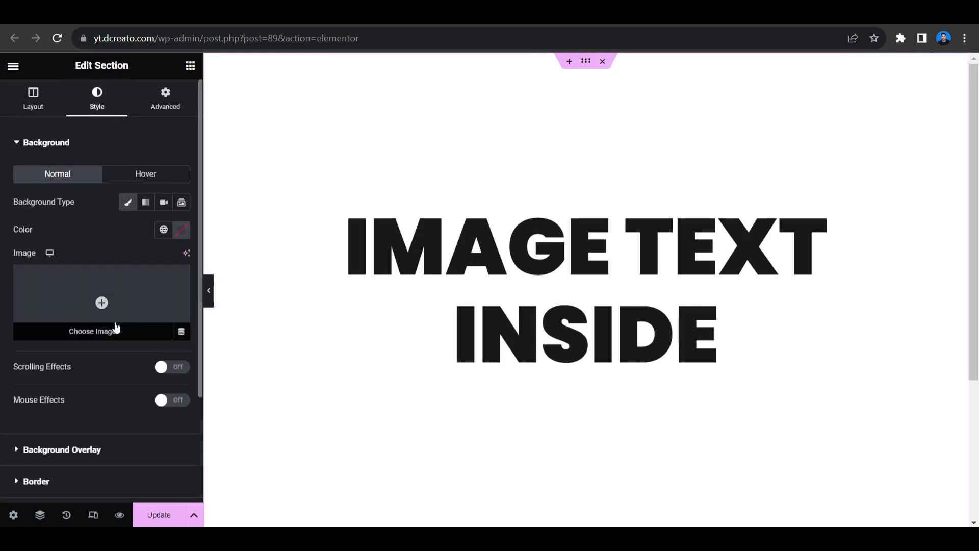
pyautogui.click(117, 327)
pyautogui.click(228, 235)
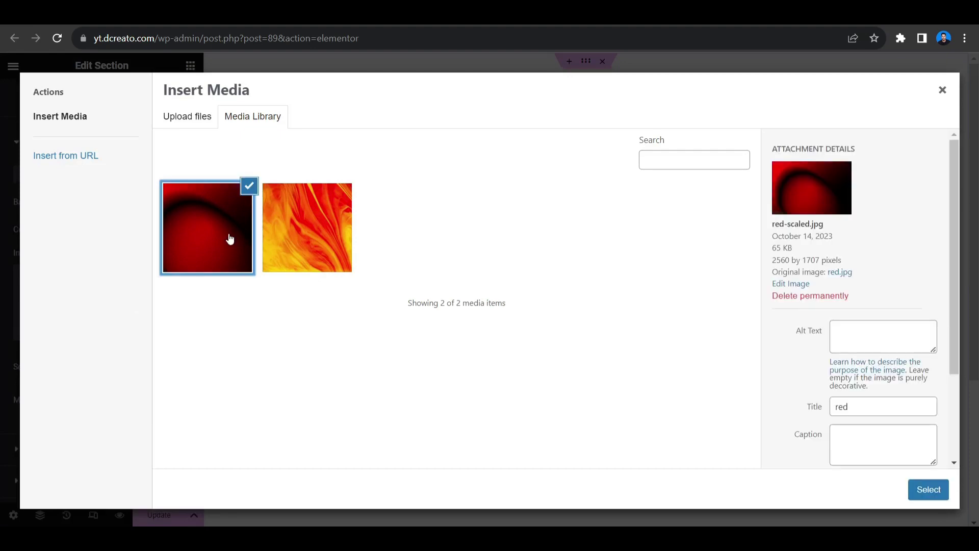
pyautogui.click(928, 490)
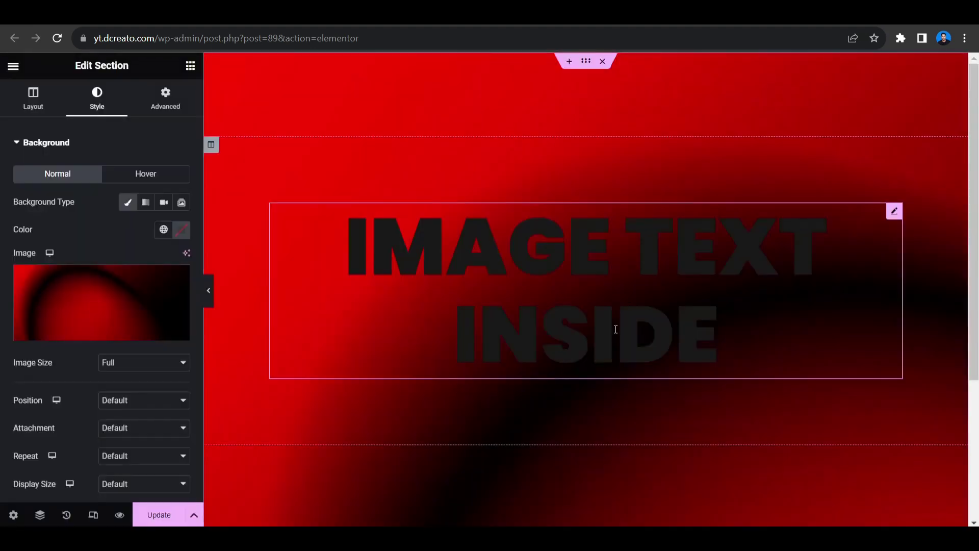
# Set the background image to Cover, No-repeat, and Center Center
pyautogui.scroll(-4, 78, 365)
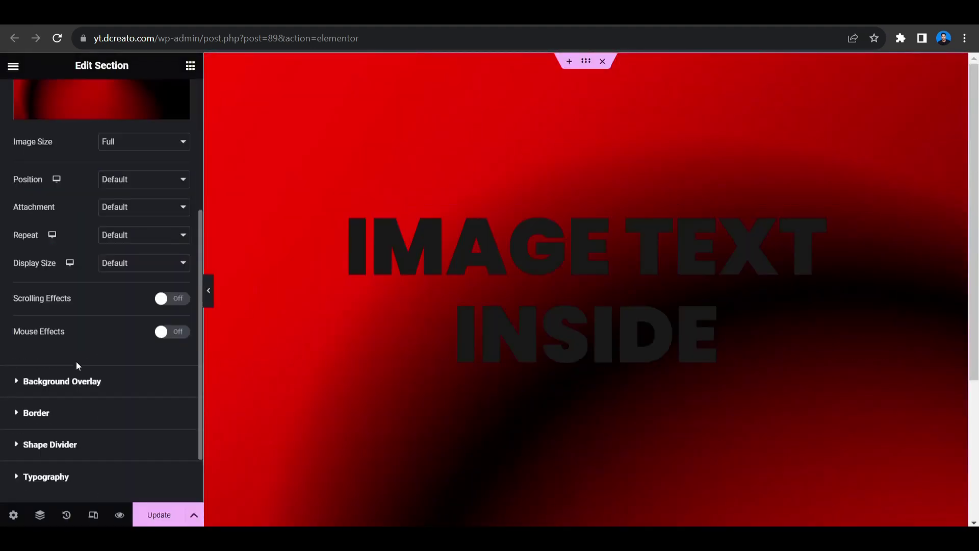
pyautogui.click(133, 264)
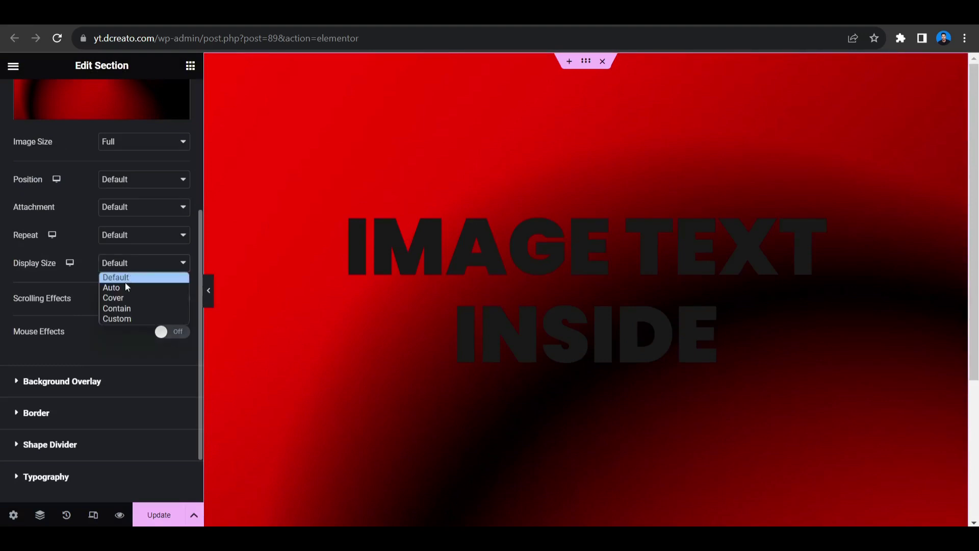
pyautogui.click(125, 297)
pyautogui.click(126, 238)
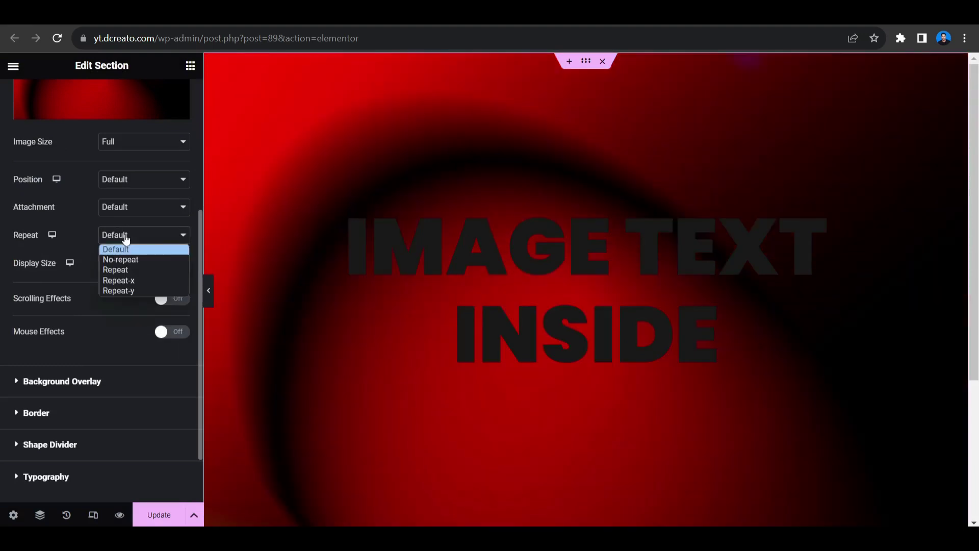
pyautogui.click(121, 260)
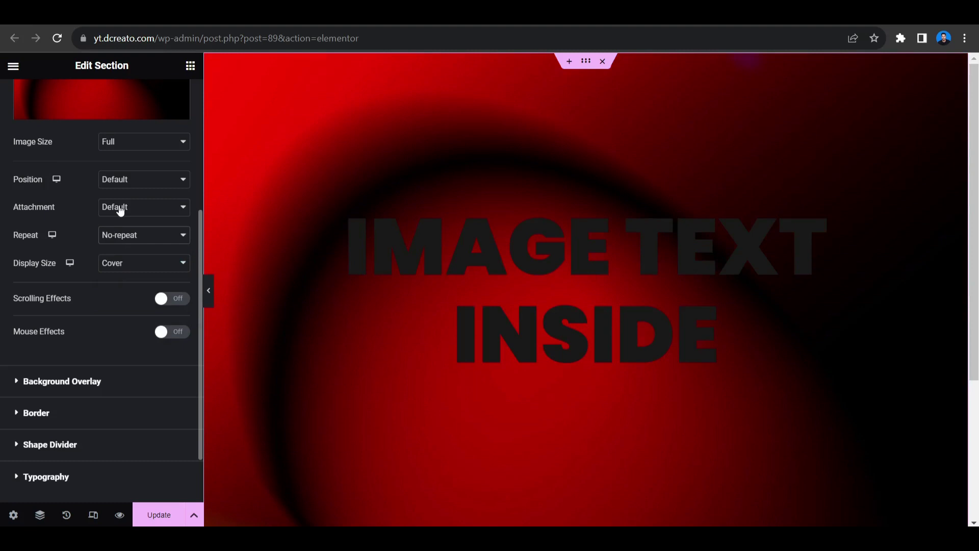
pyautogui.click(121, 180)
pyautogui.click(126, 201)
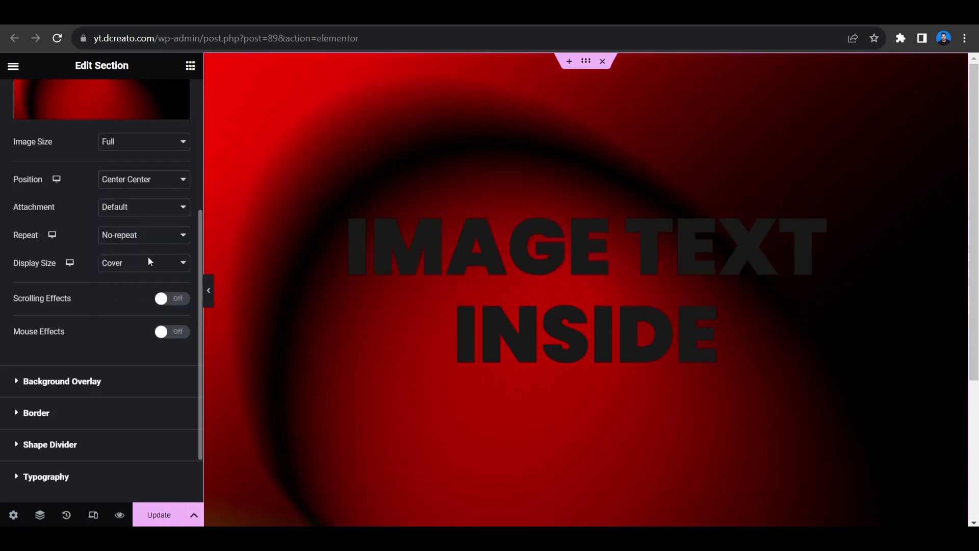
pyautogui.scroll(-10, 99, 301)
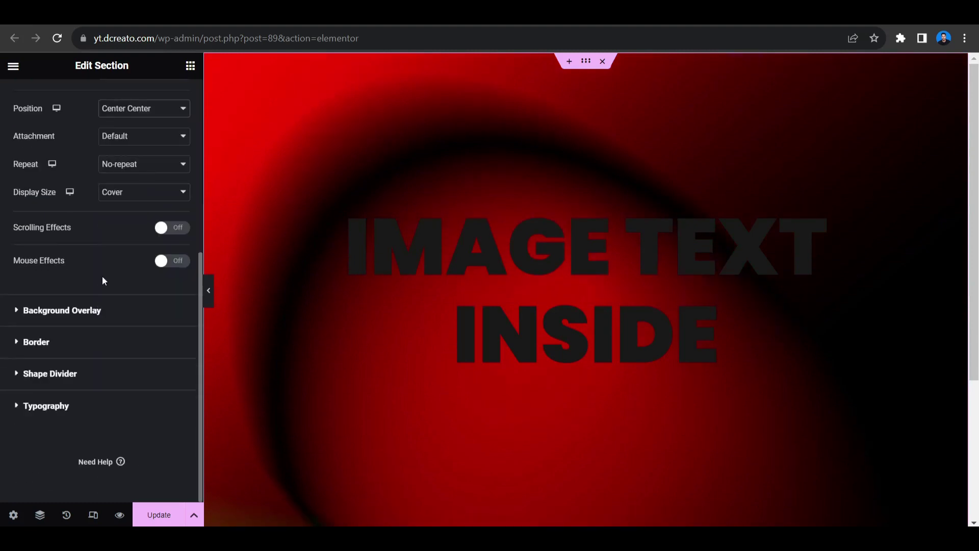
# Add a classic #000000 background overlay to the section at 0.8 opacity
pyautogui.click(107, 308)
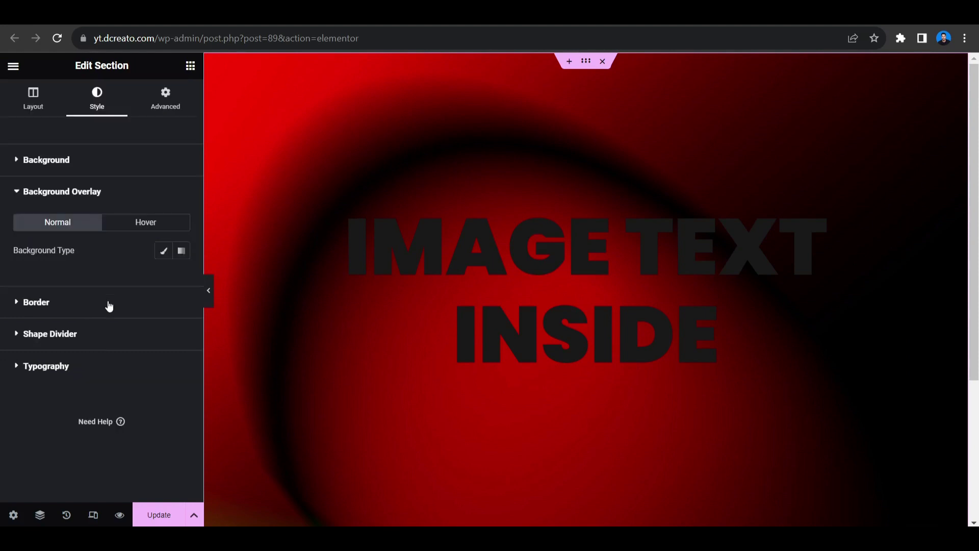
pyautogui.click(163, 250)
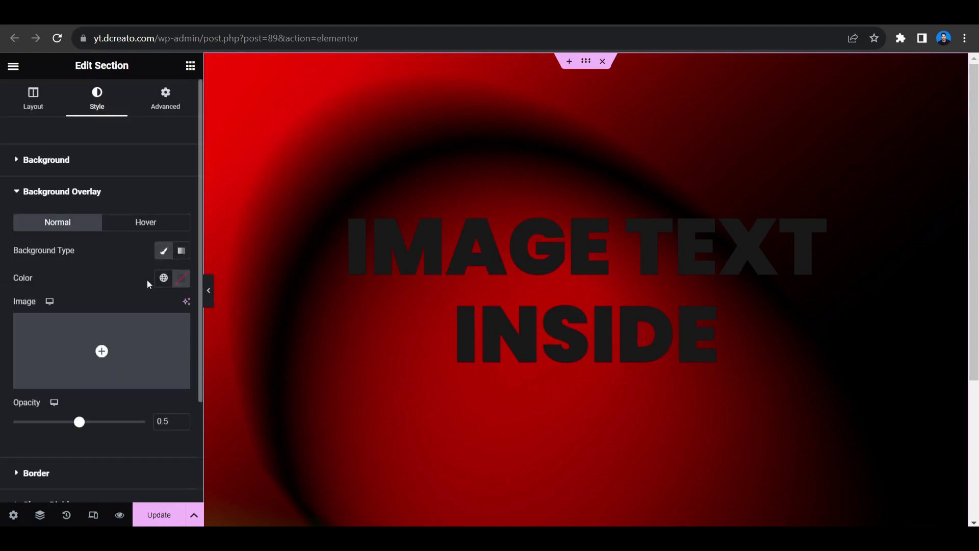
pyautogui.click(181, 278)
pyautogui.moveTo(127, 386); pyautogui.dragTo(102, 431)
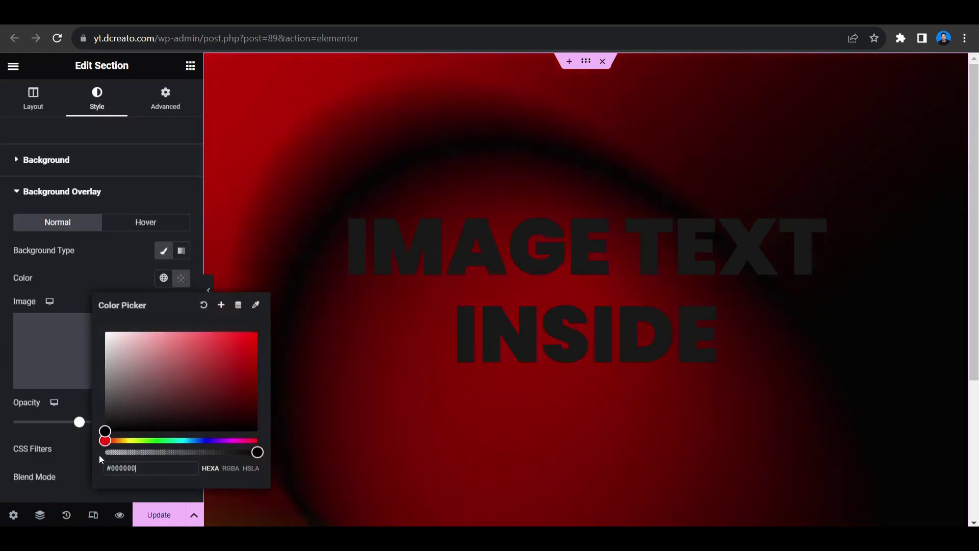
pyautogui.click(70, 278)
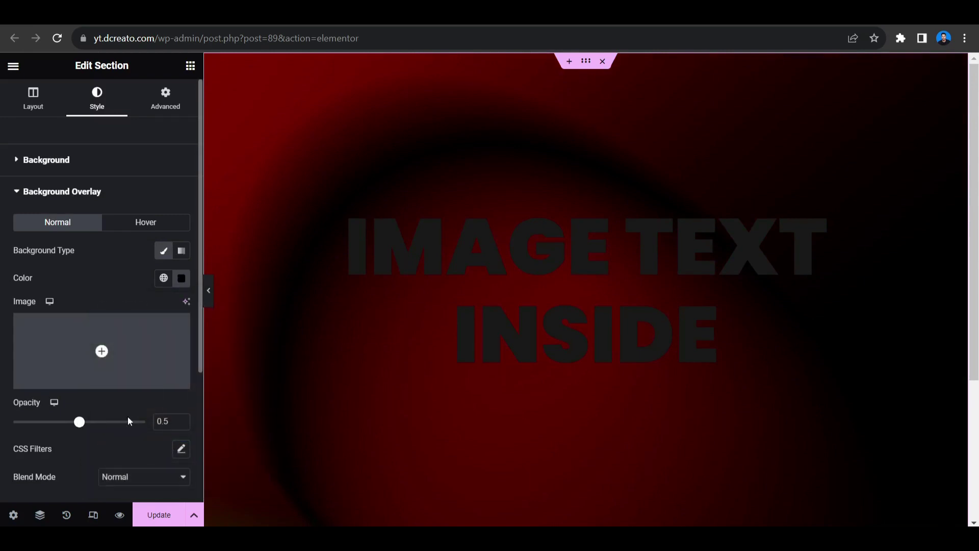
pyautogui.click(181, 420)
pyautogui.press('BackSpace')
pyautogui.press('BackSpace')
pyautogui.write('8')
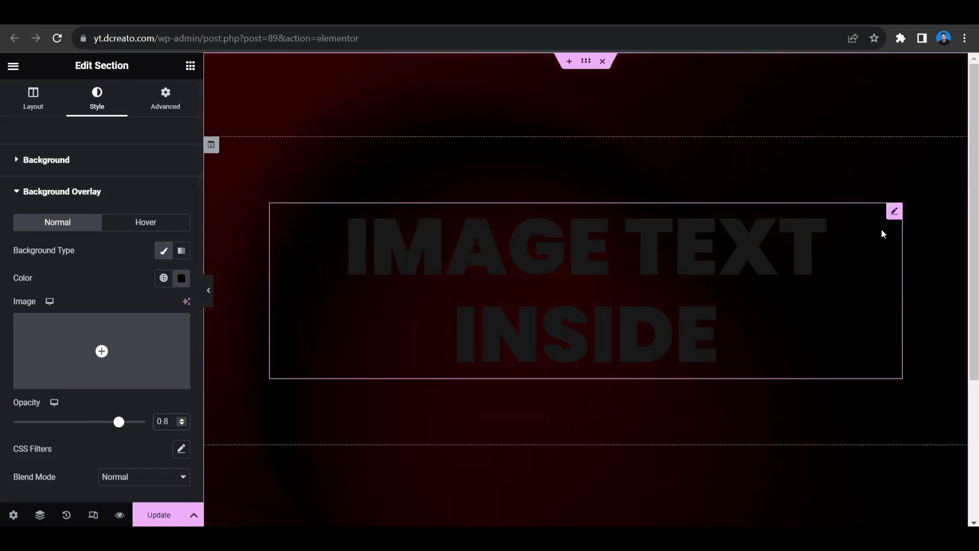
# Reopen the heading's Advanced settings and expand its empty Custom CSS editor
pyautogui.click(894, 212)
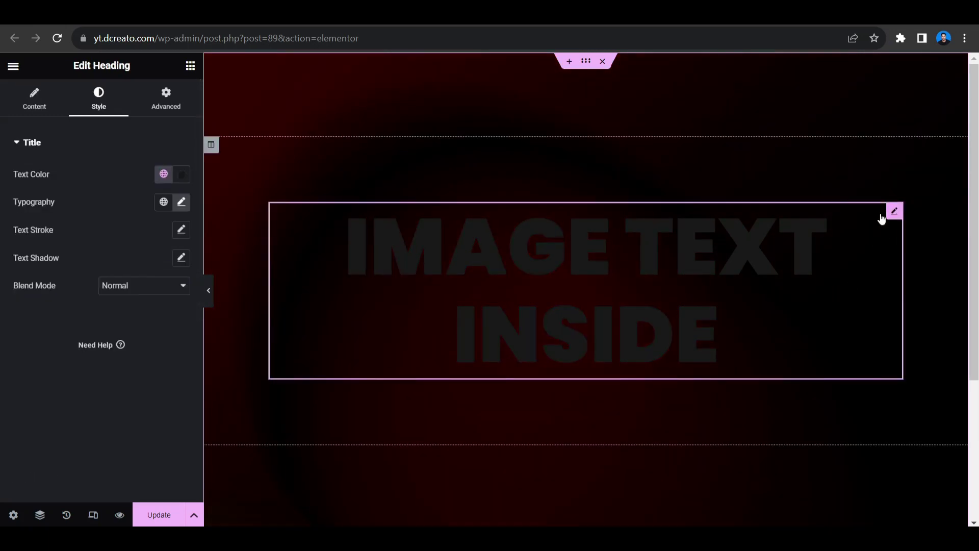
pyautogui.click(156, 106)
pyautogui.scroll(-4, 114, 326)
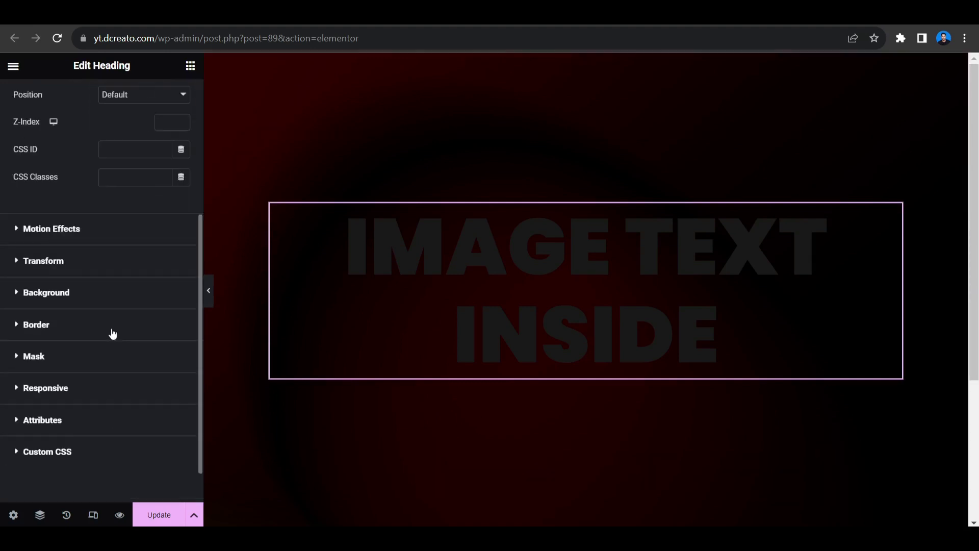
pyautogui.scroll(-1, 94, 311)
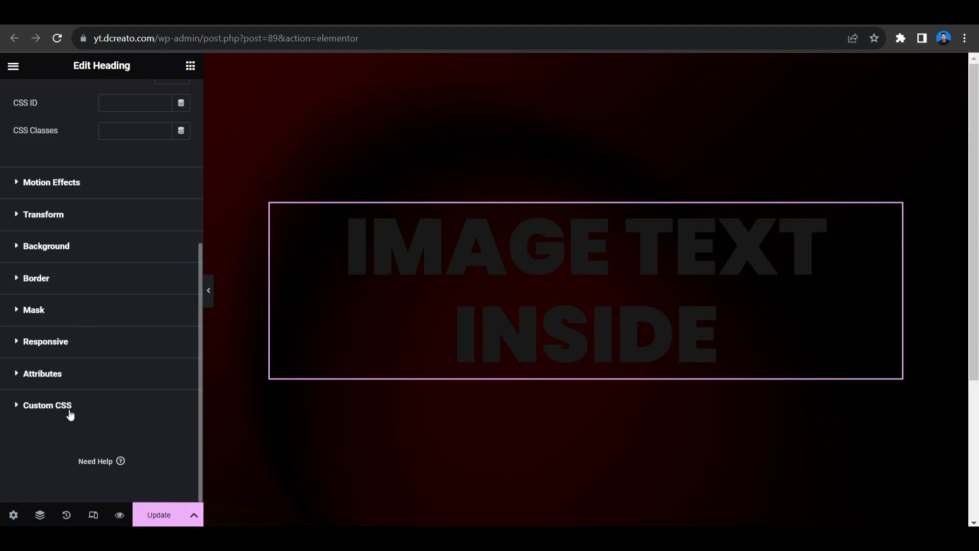
pyautogui.click(51, 414)
pyautogui.scroll(-3, 105, 411)
pyautogui.click(122, 357)
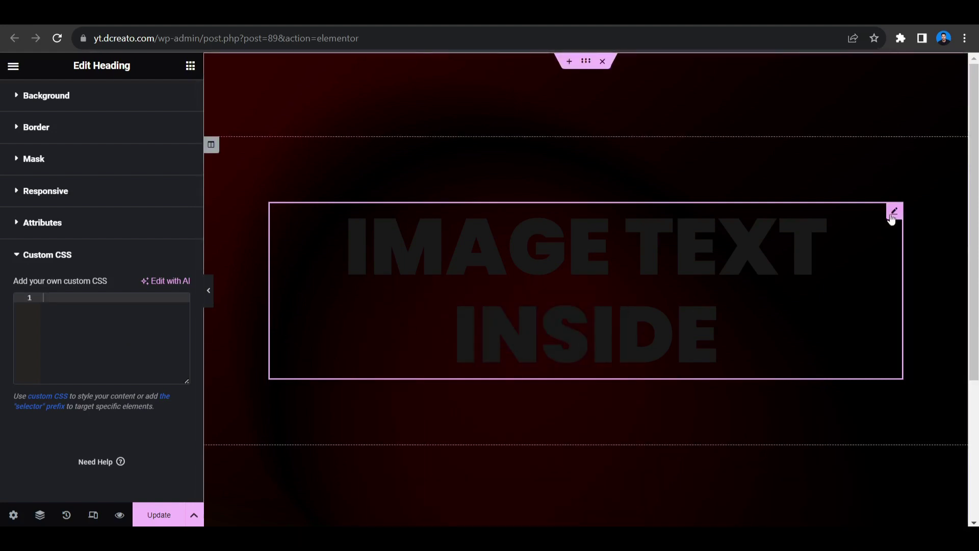
pyautogui.scroll(3, 120, 253)
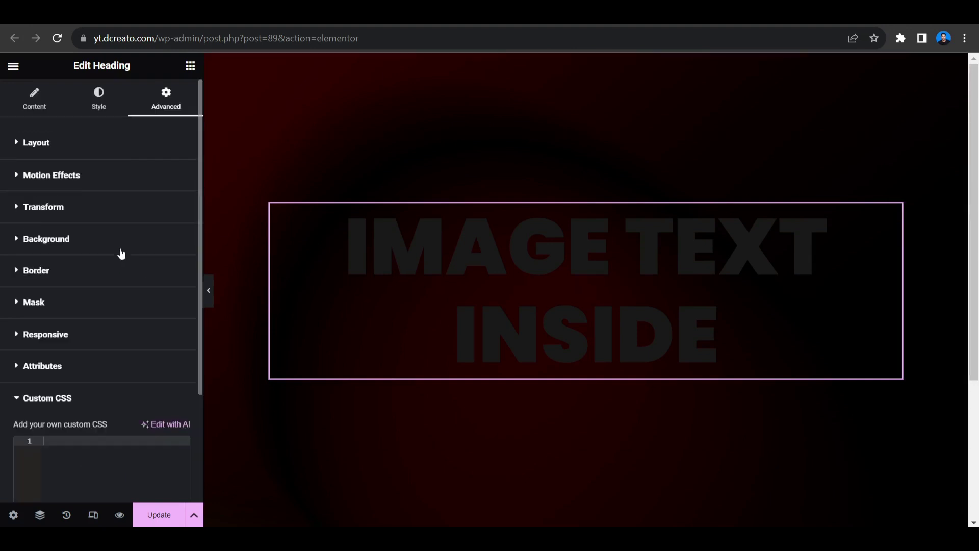
# Make the heading text colour fully transparent (#18181800)
pyautogui.click(112, 113)
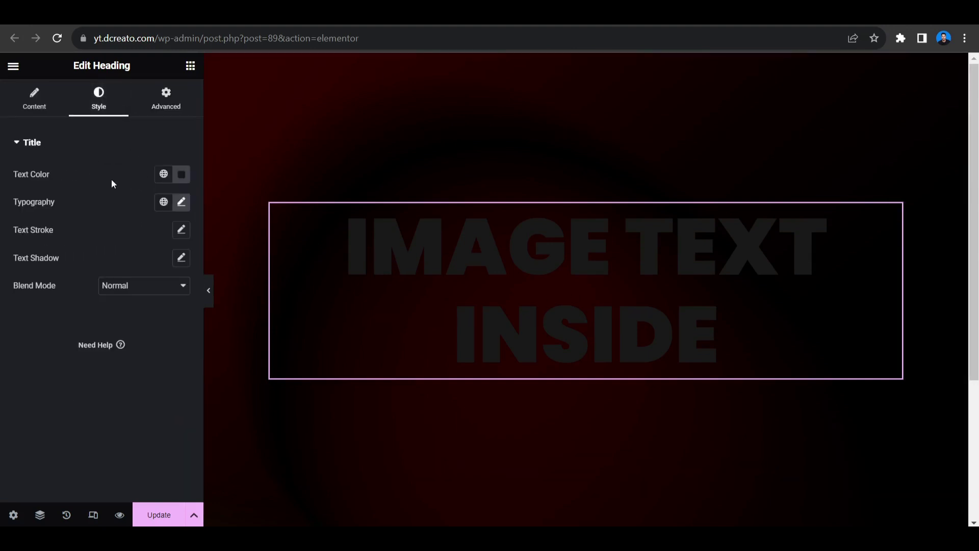
pyautogui.click(183, 174)
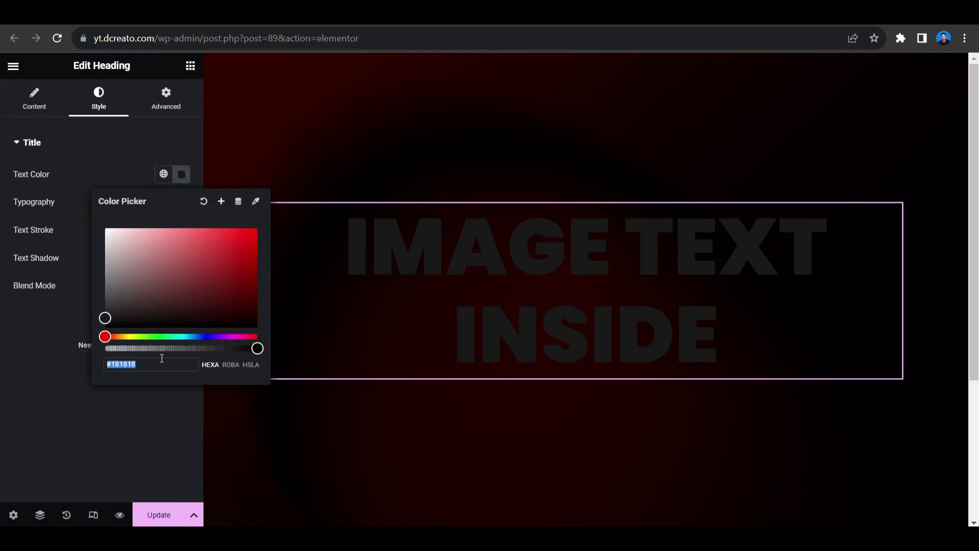
pyautogui.moveTo(259, 351); pyautogui.dragTo(103, 365)
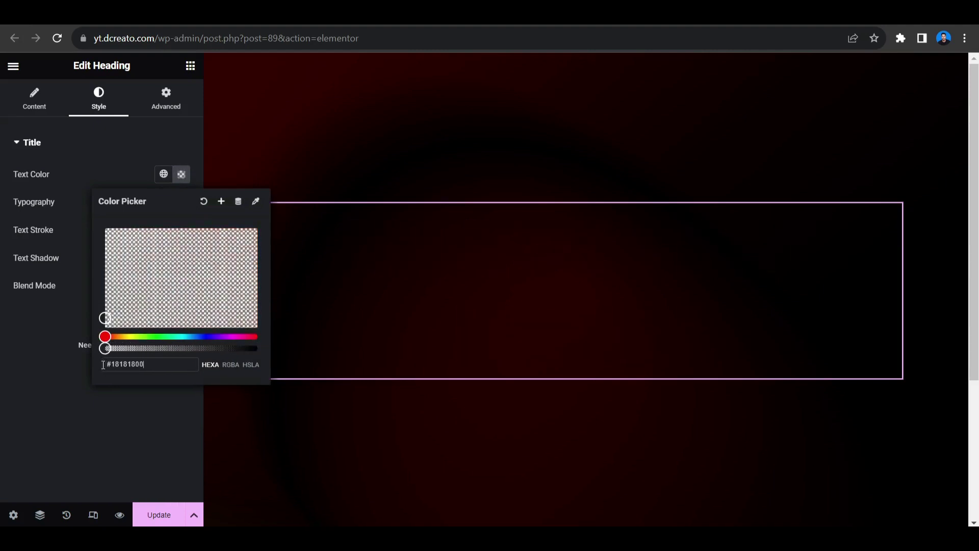
pyautogui.click(102, 394)
pyautogui.click(163, 108)
pyautogui.scroll(-4, 87, 285)
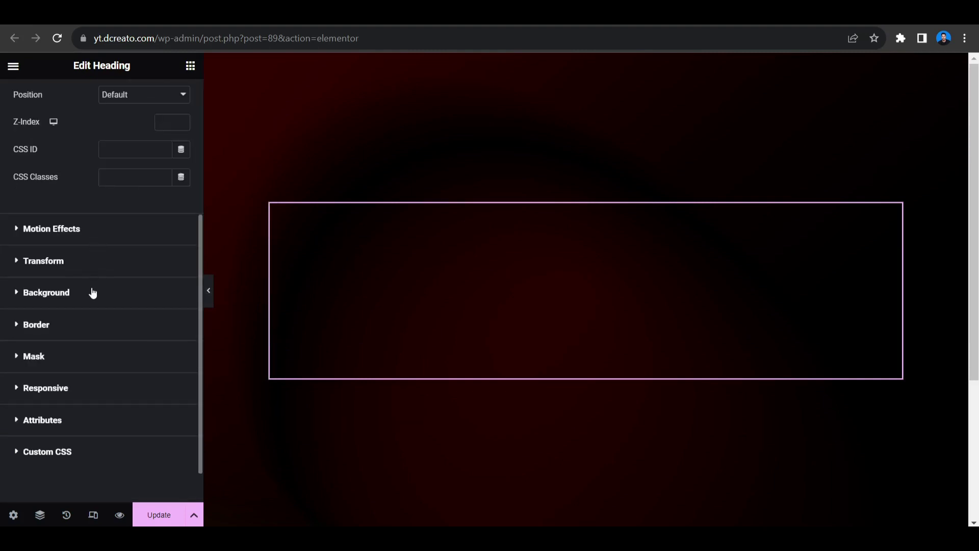
# Give the heading a classic background using the yellow_ink flame image
pyautogui.click(93, 292)
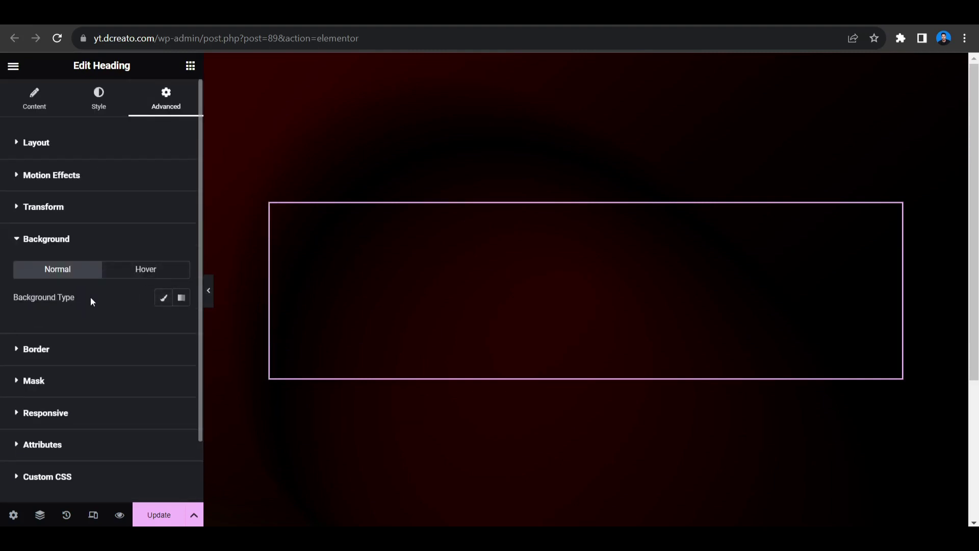
pyautogui.click(163, 297)
pyautogui.click(84, 414)
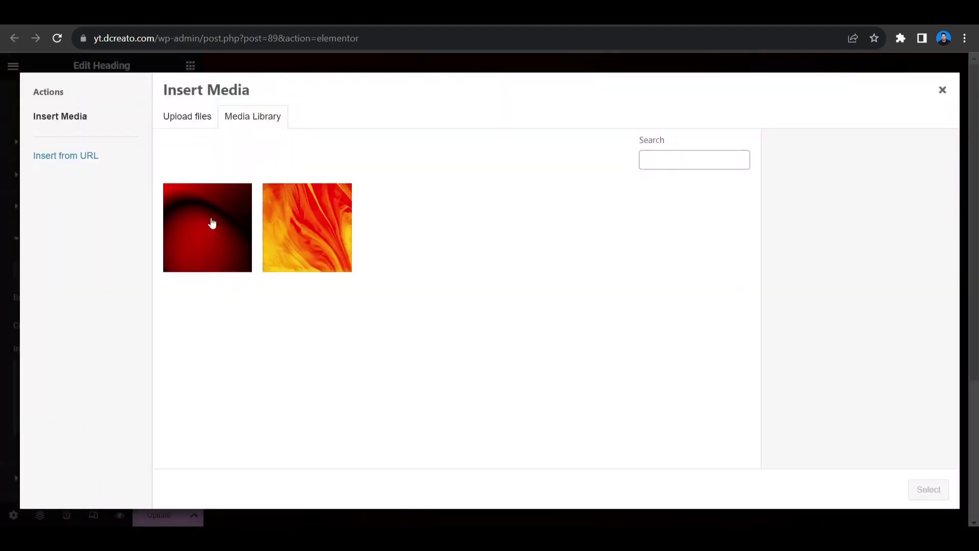
pyautogui.click(284, 207)
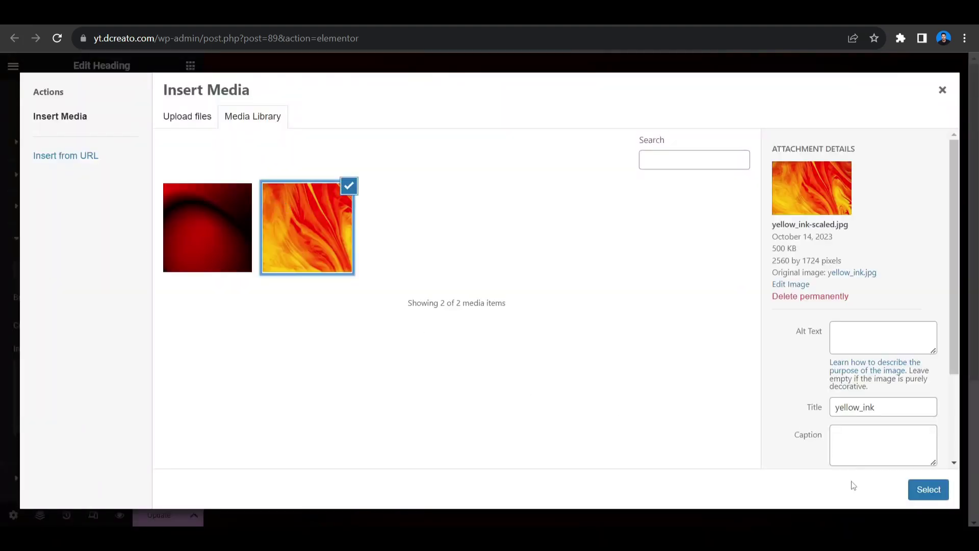
pyautogui.click(924, 489)
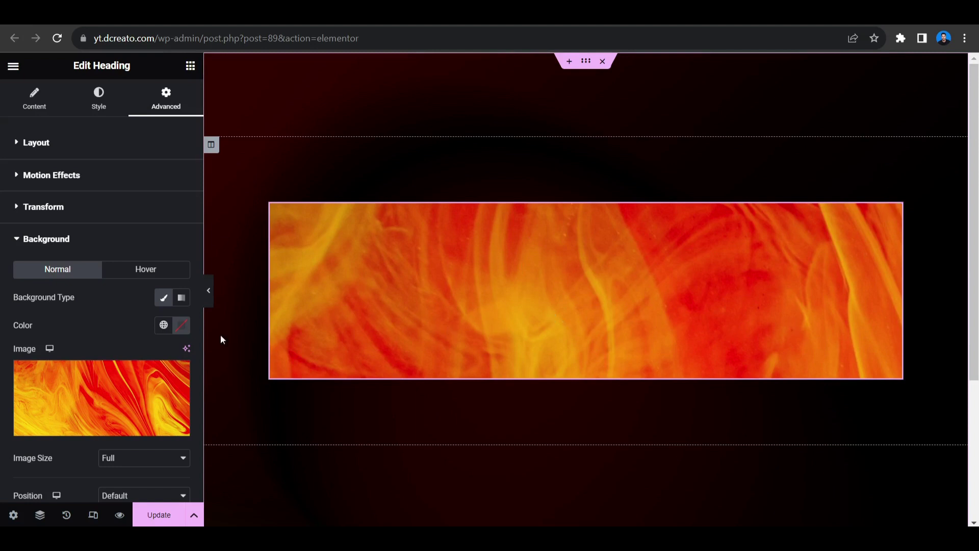
# Set the heading's background image to Cover, No-repeat, and Center Center
pyautogui.scroll(-4, 128, 334)
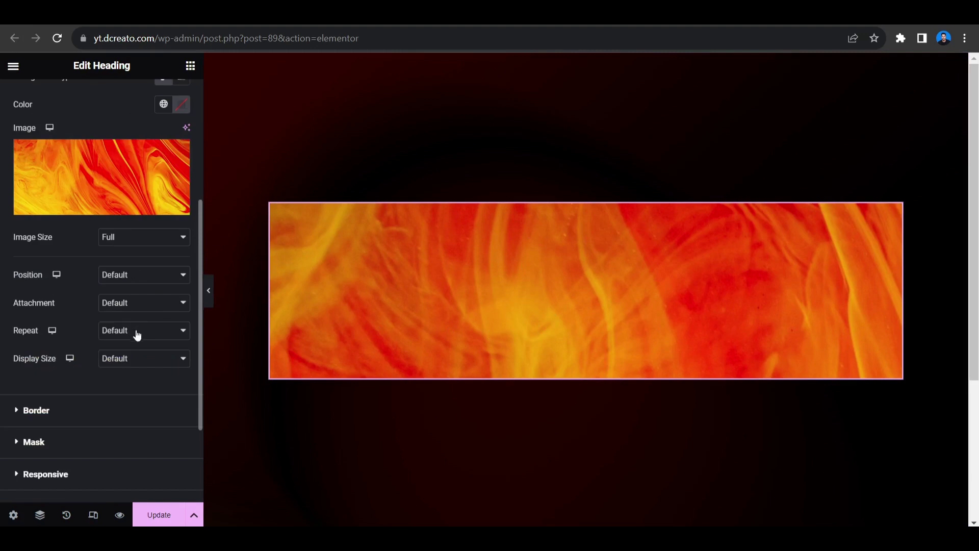
pyautogui.click(121, 367)
pyautogui.click(121, 392)
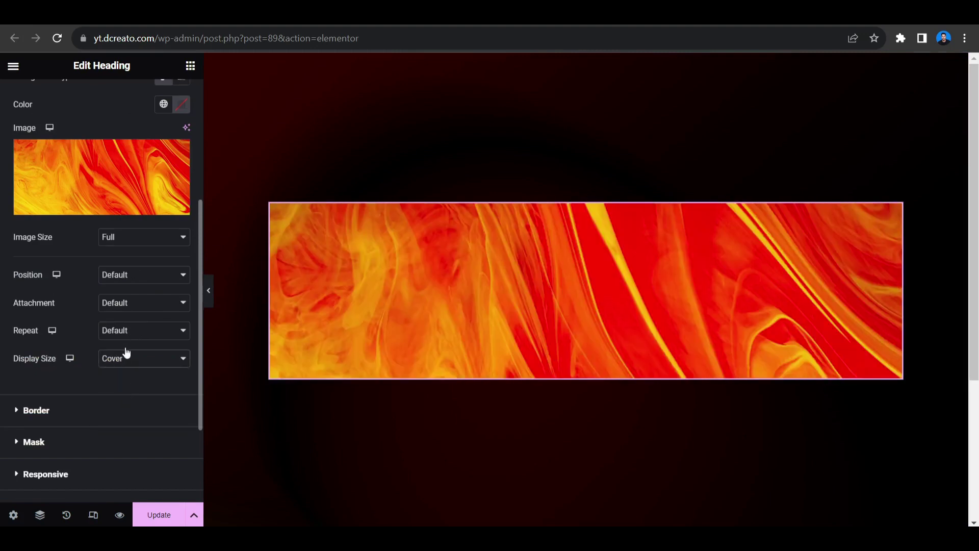
pyautogui.click(126, 331)
pyautogui.click(123, 356)
pyautogui.click(135, 280)
pyautogui.click(128, 300)
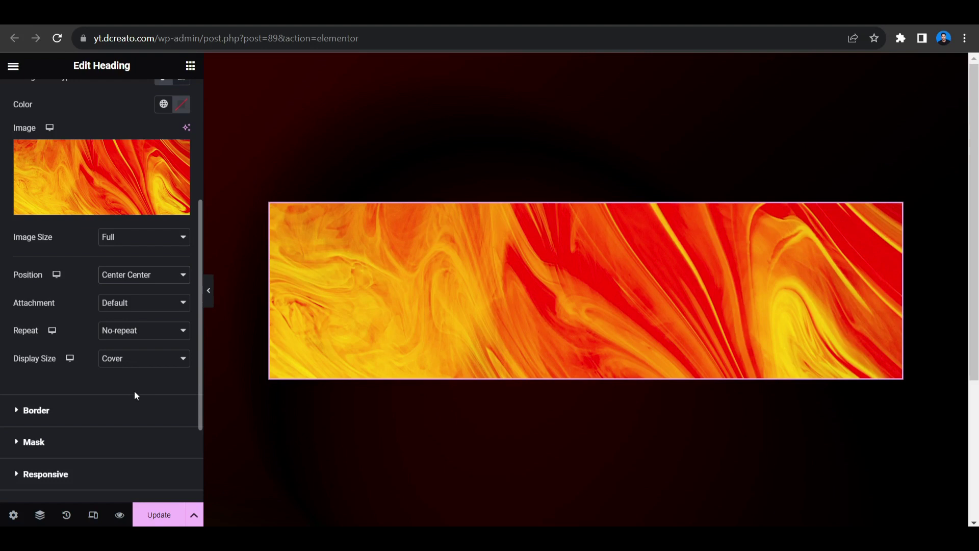
pyautogui.scroll(-3, 135, 394)
# Paste background-clip: text CSS for .elementor-widget-container and preview the page without the panel
pyautogui.click(114, 404)
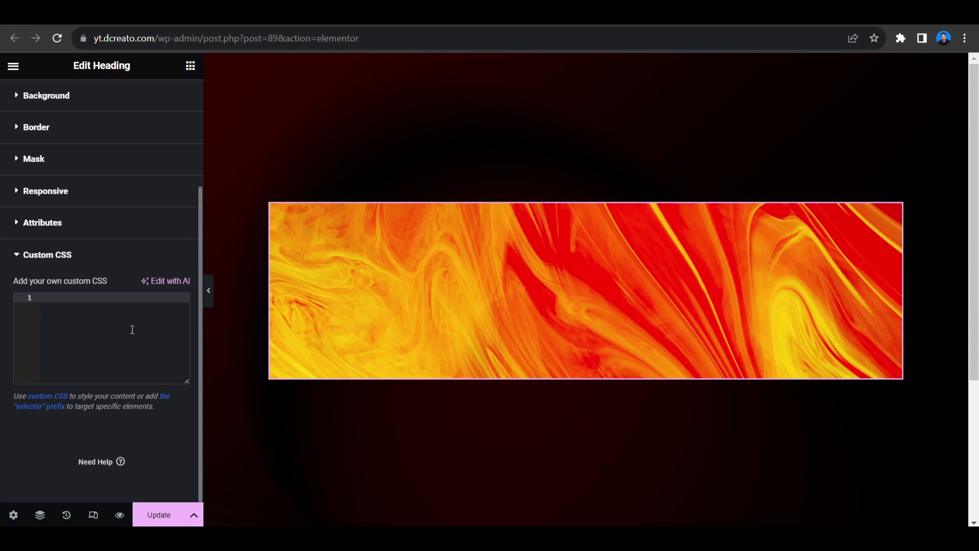
pyautogui.write('selector .elementor-widget-container{     -webkit-background-clip:text;     background-clip: text; }')
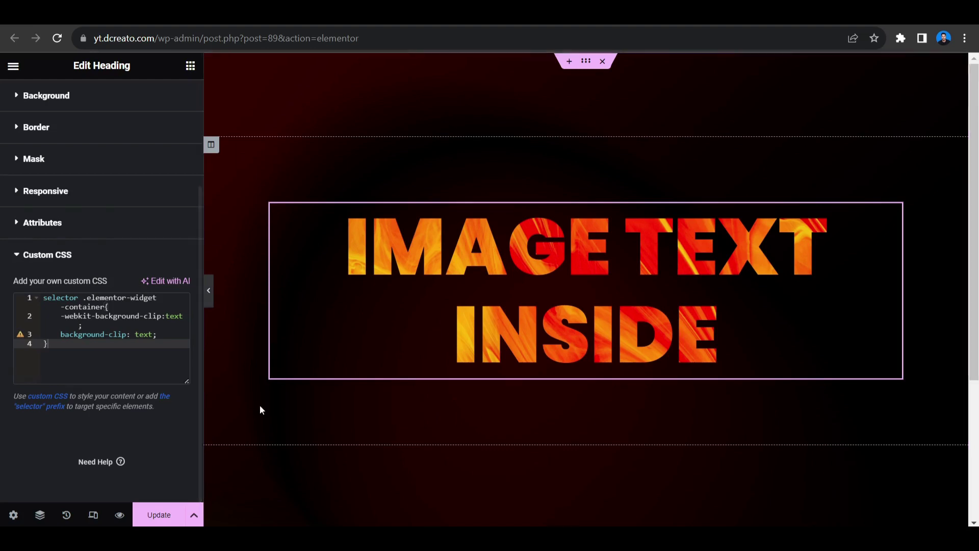
pyautogui.scroll(3, 123, 362)
pyautogui.scroll(-3, 123, 365)
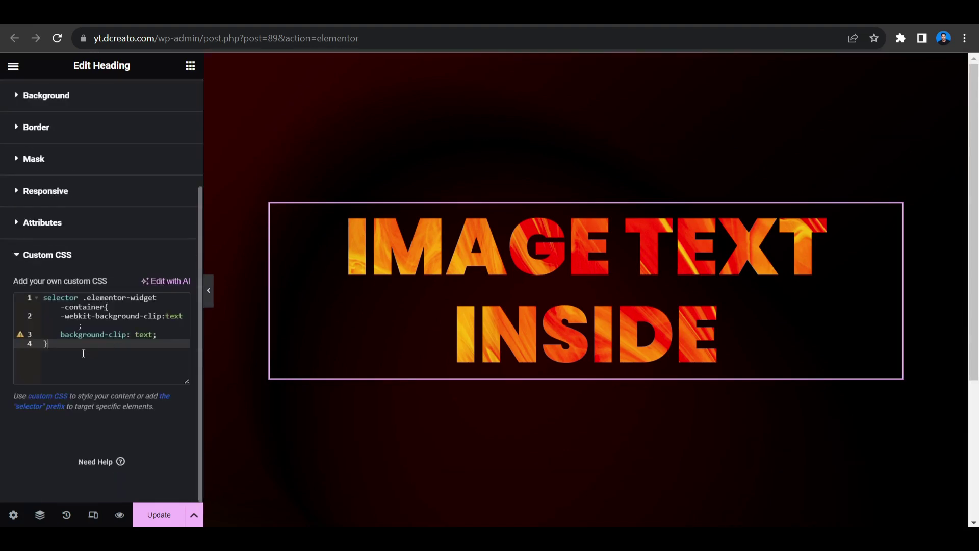
pyautogui.click(74, 348)
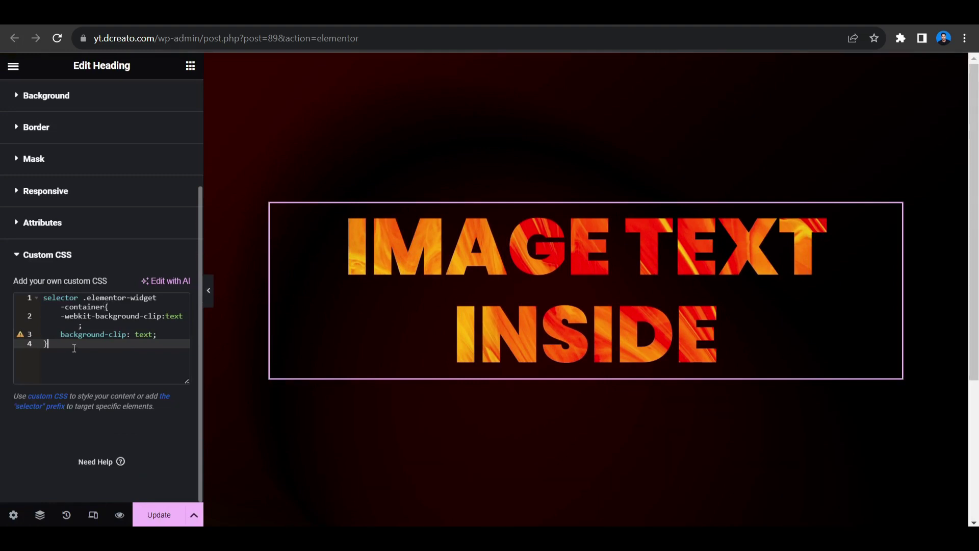
pyautogui.moveTo(44, 343); pyautogui.dragTo(40, 299)
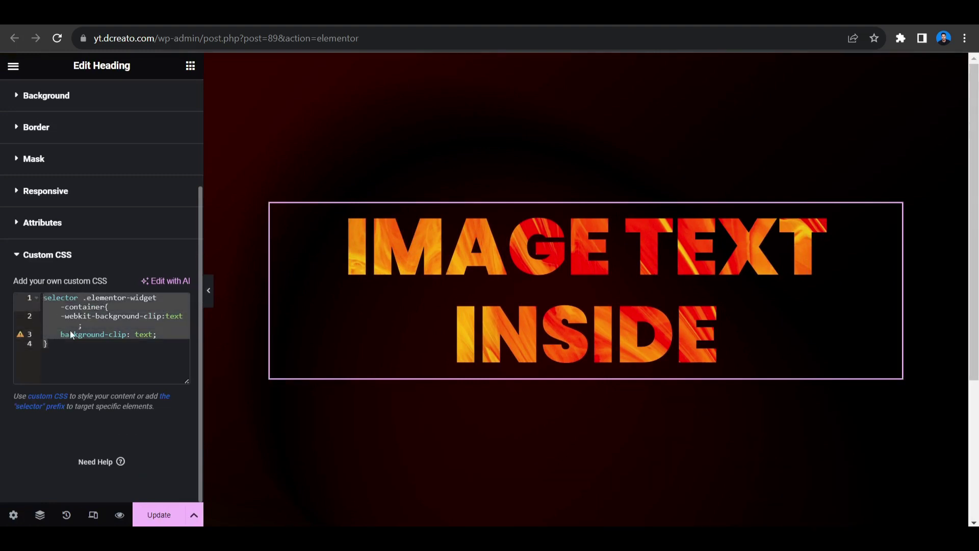
pyautogui.click(69, 343)
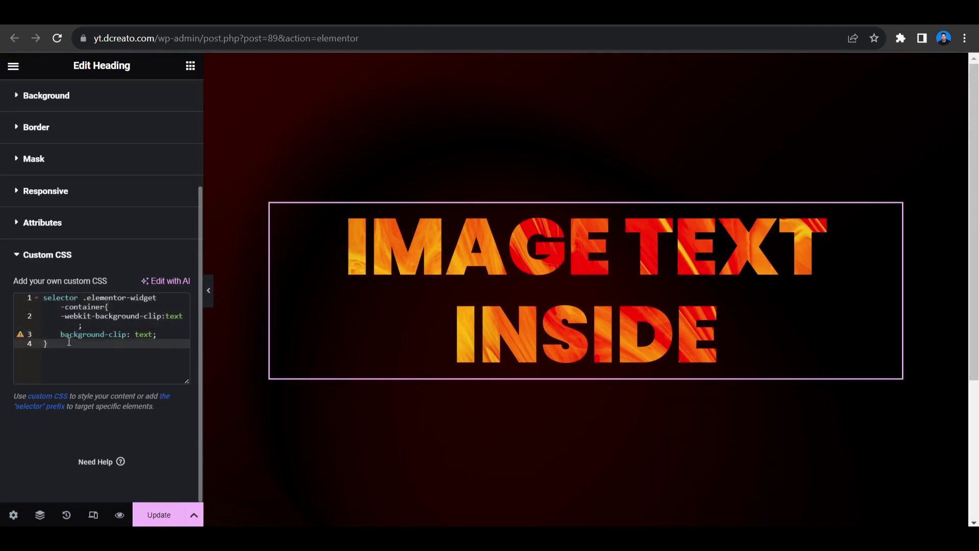
pyautogui.hotkey('ctrl', 'p')
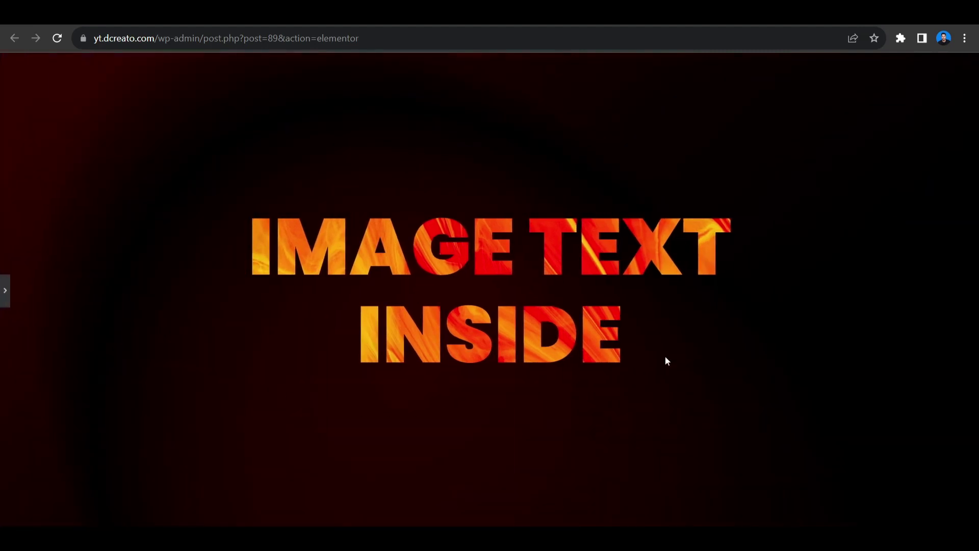
# Restore the Elementor heading settings panel beside the flame-filled 'IMAGE TEXT INSIDE' heading
pyautogui.hotkey('ctrl', 'p')
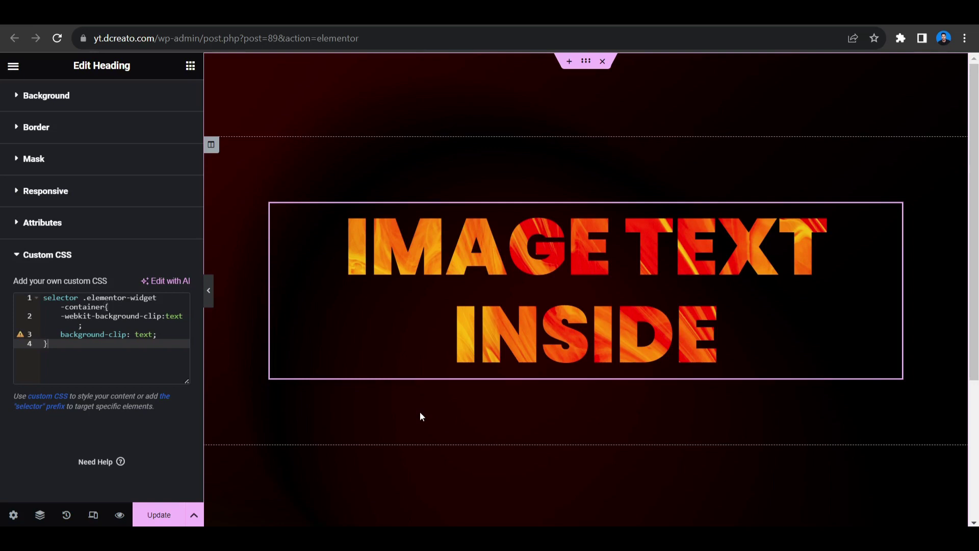